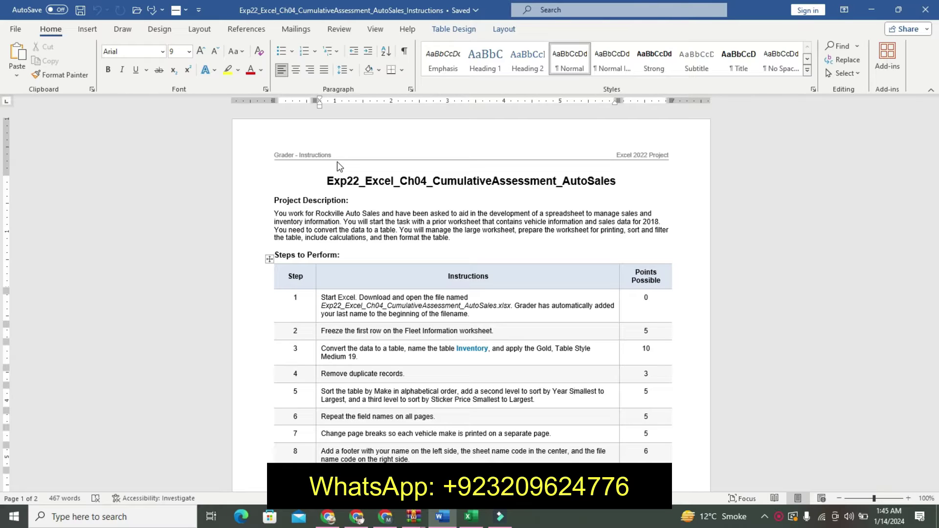
Highlight the document title yellow; make Project Description larger, bold and turquoise-highlighted.
left_click_drag(327, 181, 616, 182)
left_click(403, 169)
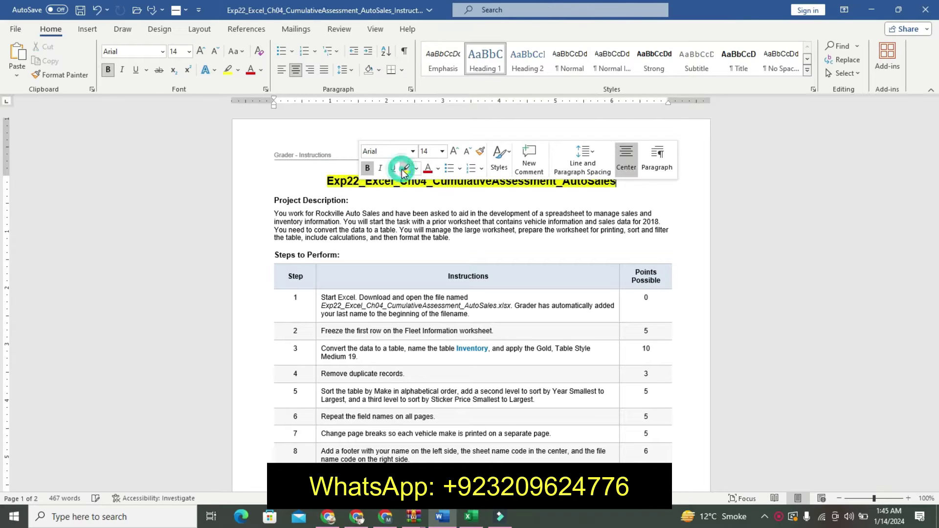
left_click_drag(273, 200, 451, 240)
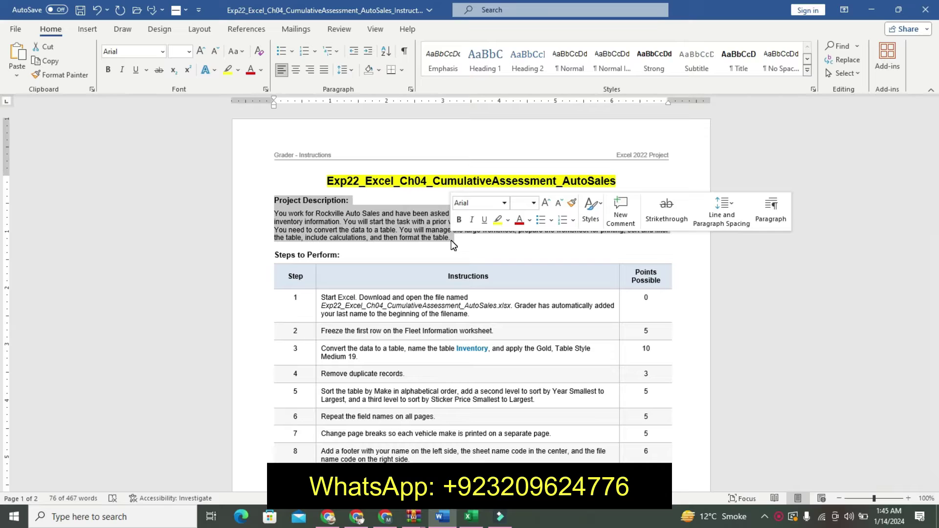
left_click(546, 202)
left_click(546, 202)
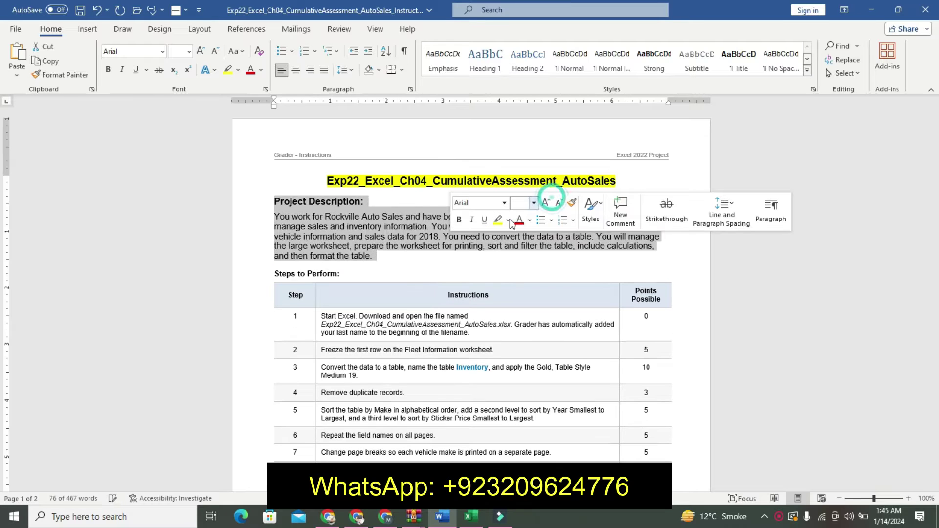
left_click(459, 220)
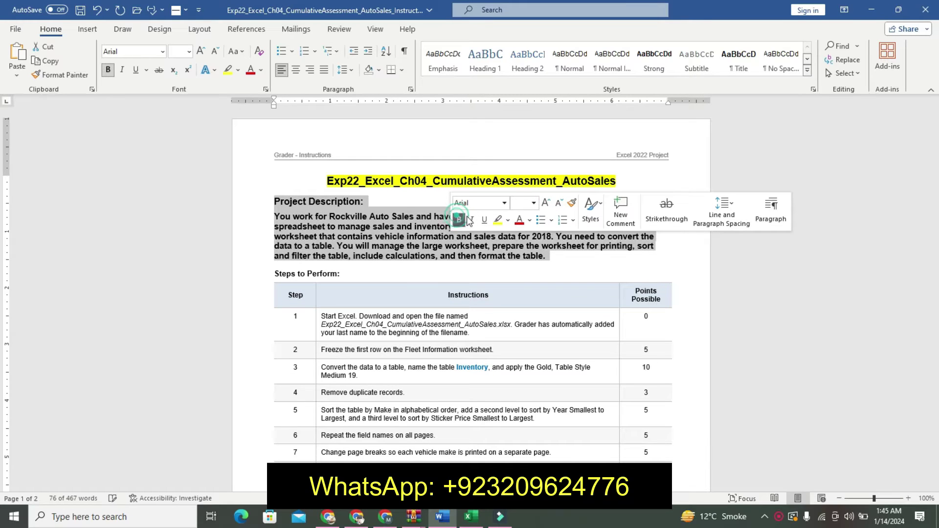
left_click(508, 221)
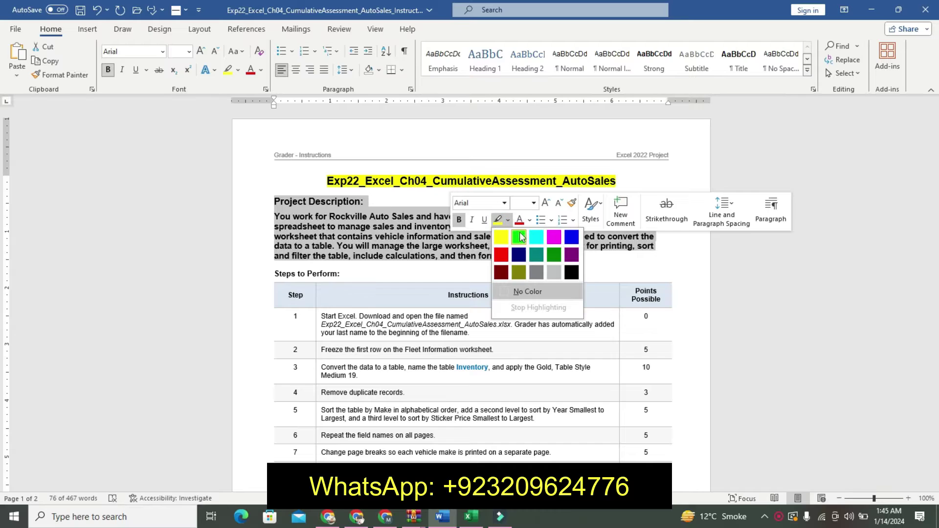
left_click(537, 239)
left_click(342, 256)
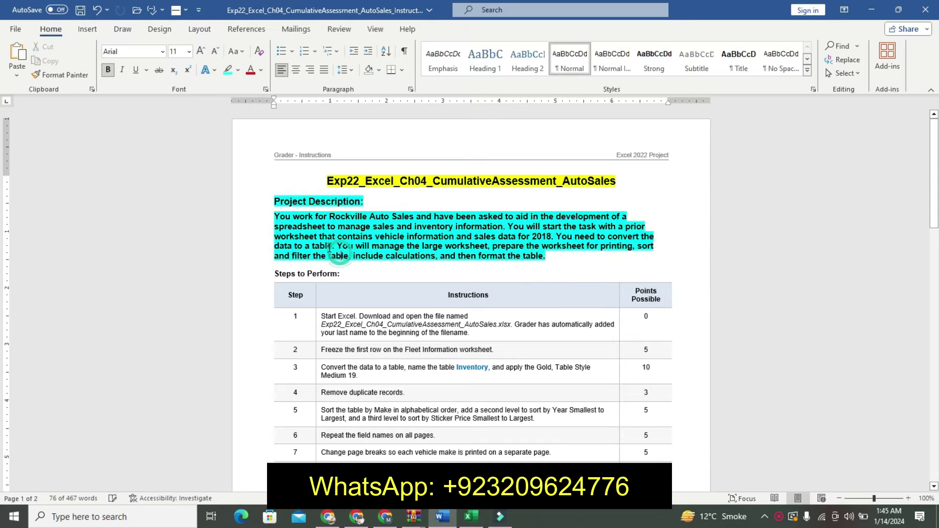
left_click_drag(277, 218, 563, 260)
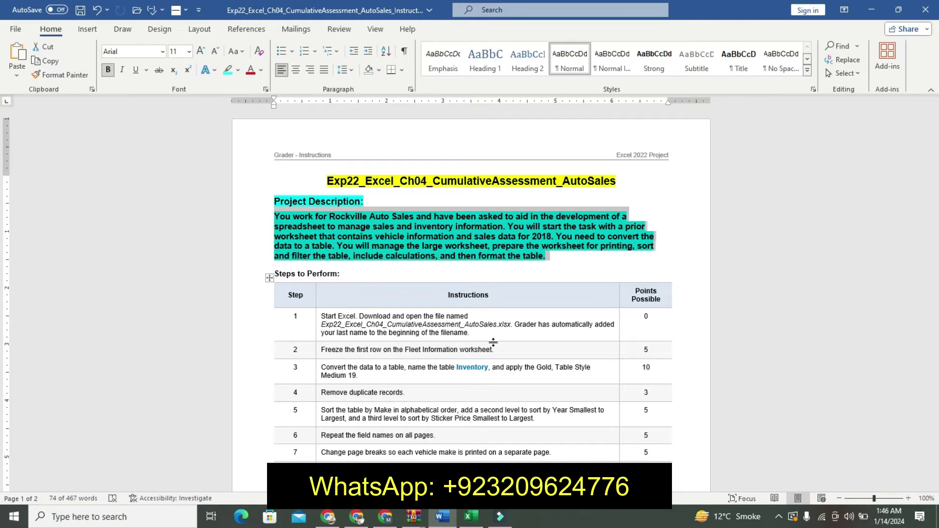
key("alt+Tab")
Check the Sales Information and First Quarter sheets, then return to Fleet Information and Word.
left_click(513, 402)
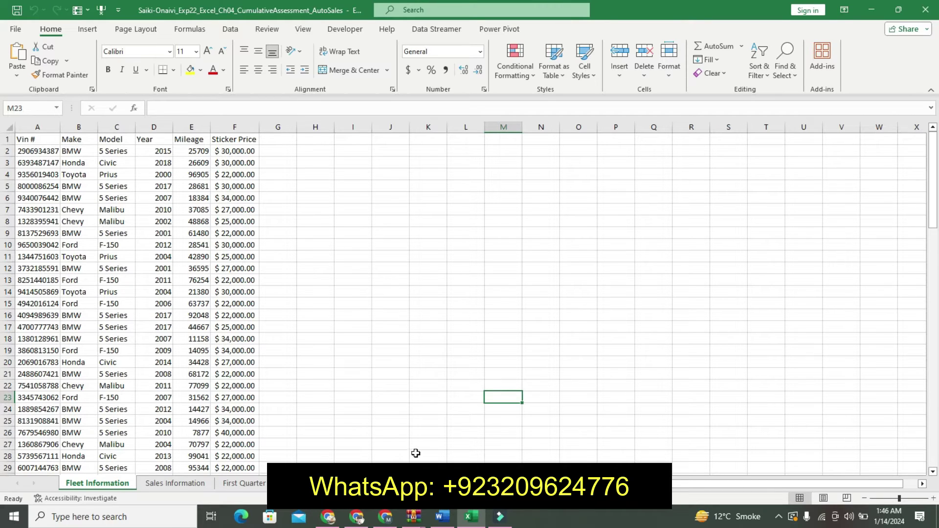
left_click(176, 484)
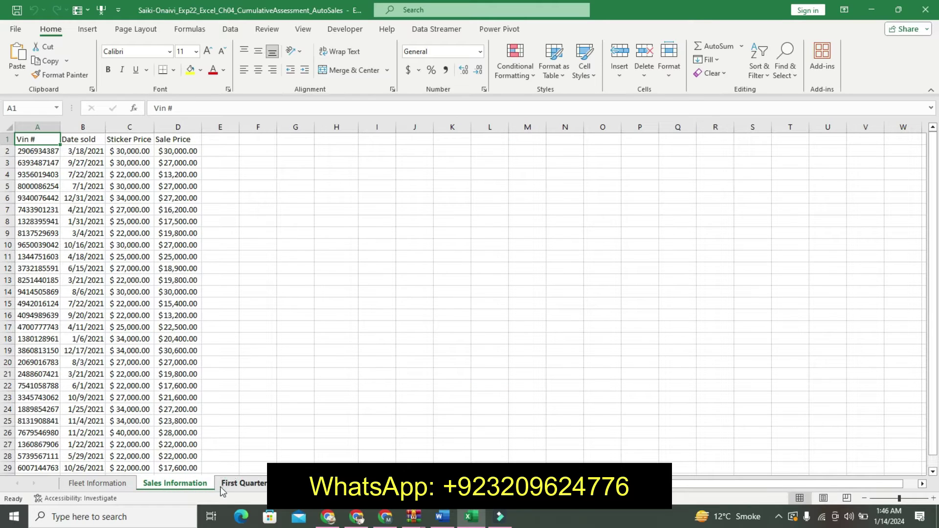
left_click(98, 483)
left_click(142, 456)
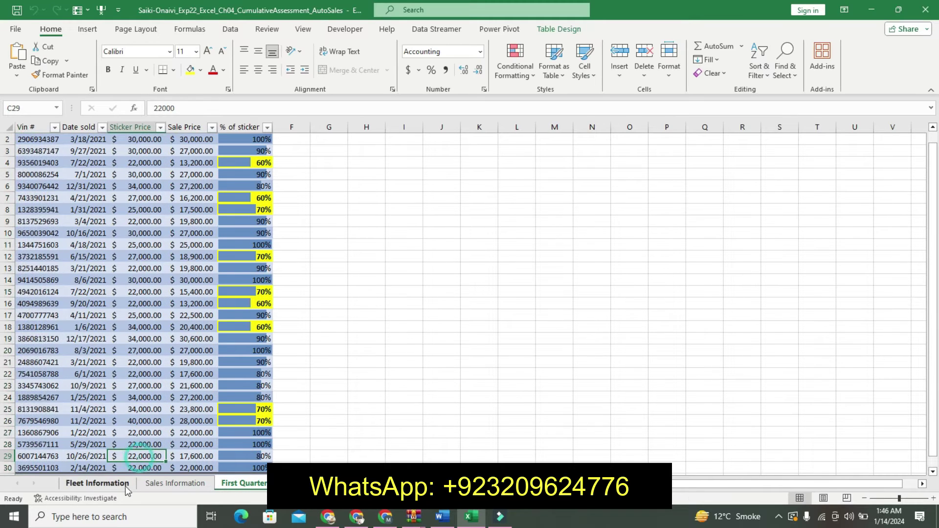
left_click(125, 487)
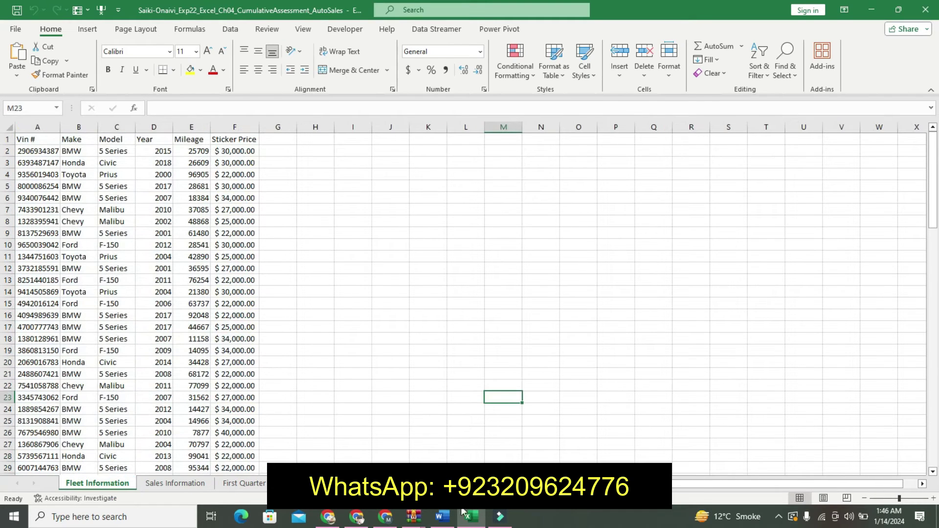
left_click(442, 516)
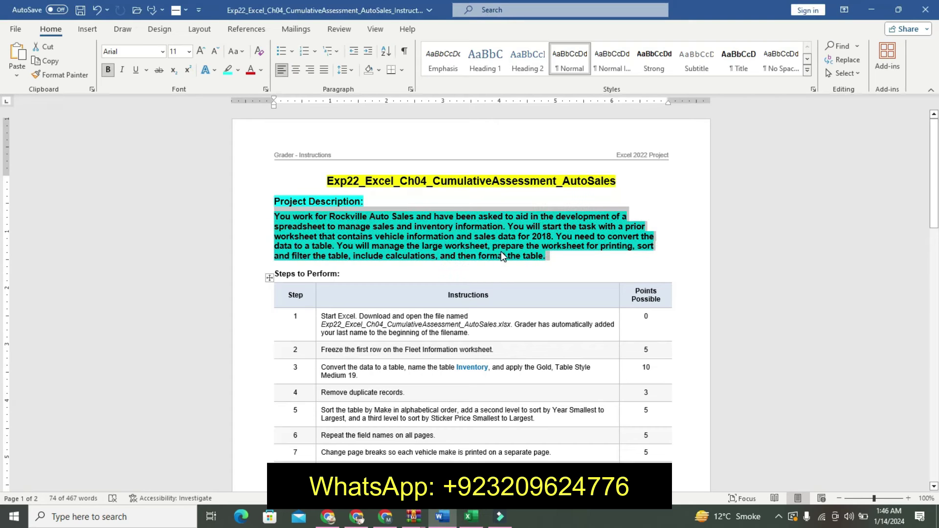
Undo the Project Description formatting and highlight the step 1 instruction in turquoise.
key("ctrl+z")
key("ctrl+z")
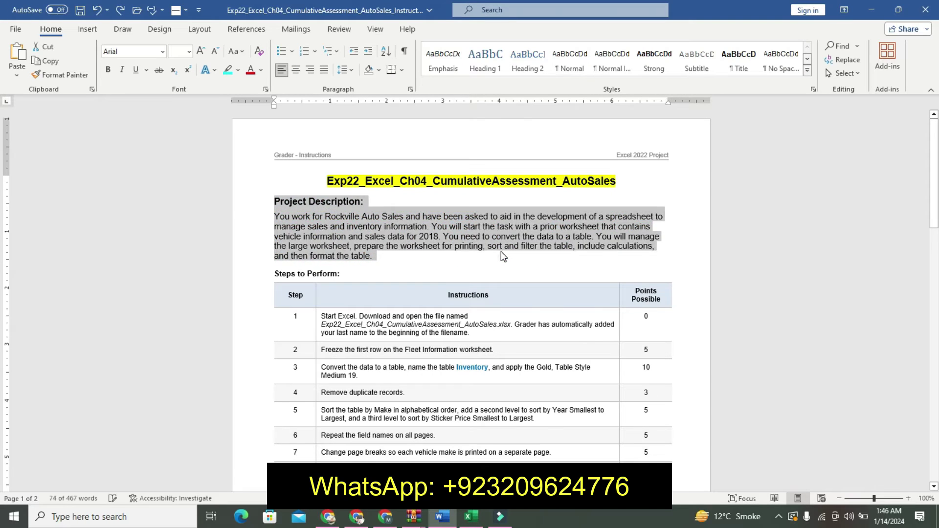
key("ctrl+z")
key("ctrl+z")
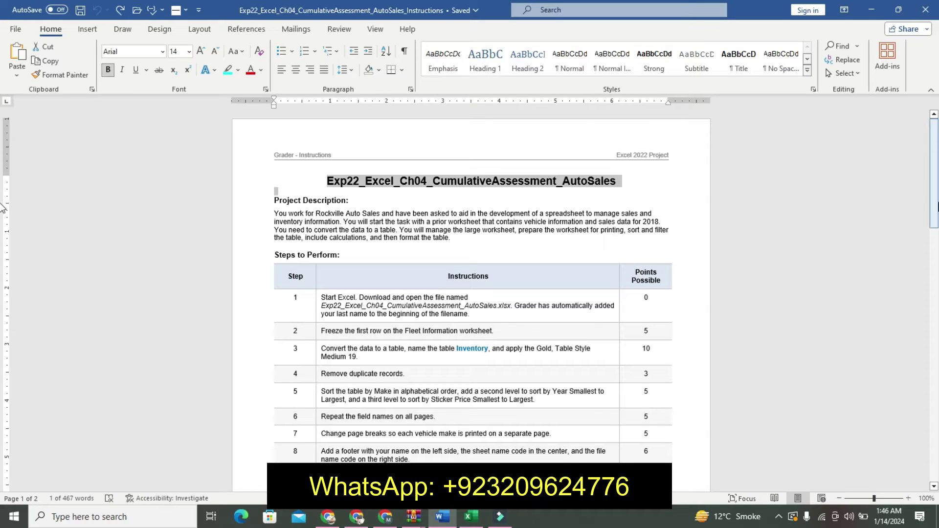
left_click_drag(936, 206, 917, 251)
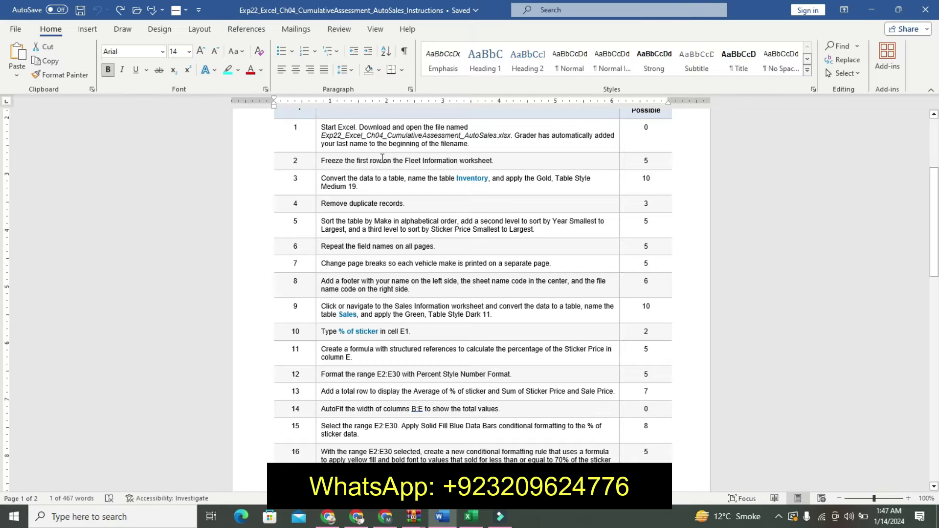
left_click(318, 142)
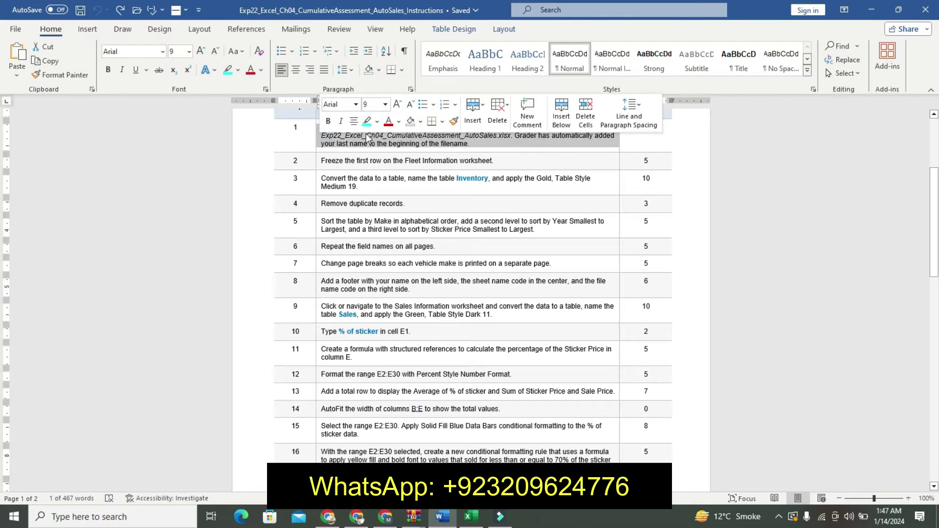
left_click(366, 121)
left_click(321, 135)
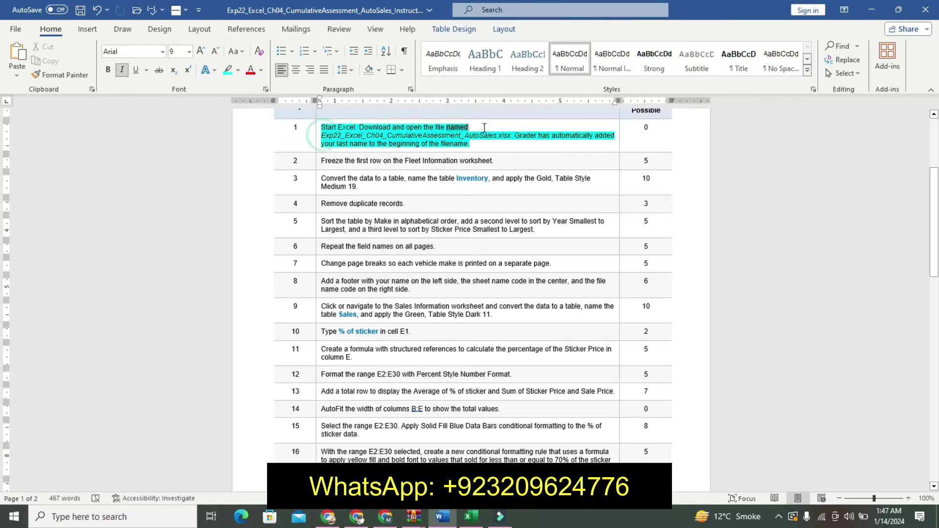
Make step 1's workbook file name two sizes larger, bold and highlighted yellow.
left_click_drag(484, 128, 514, 141)
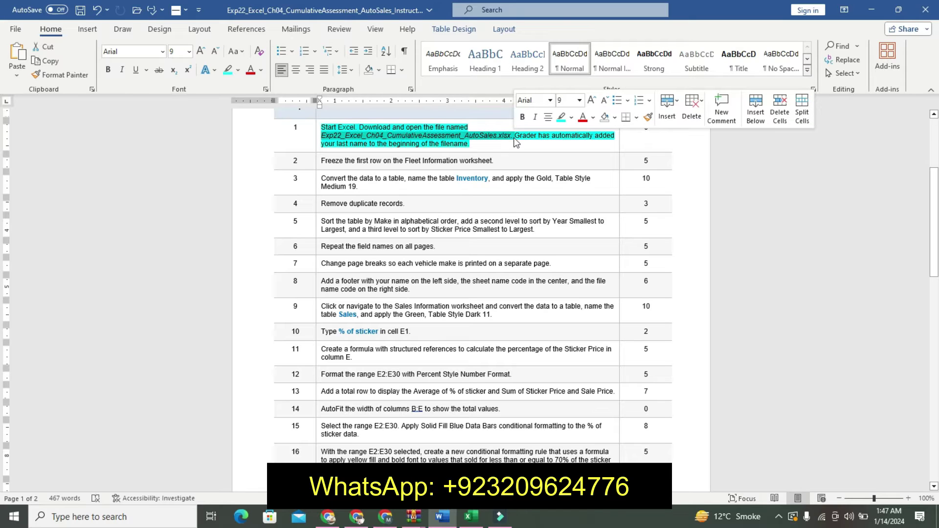
left_click(591, 99)
left_click(591, 100)
left_click(522, 116)
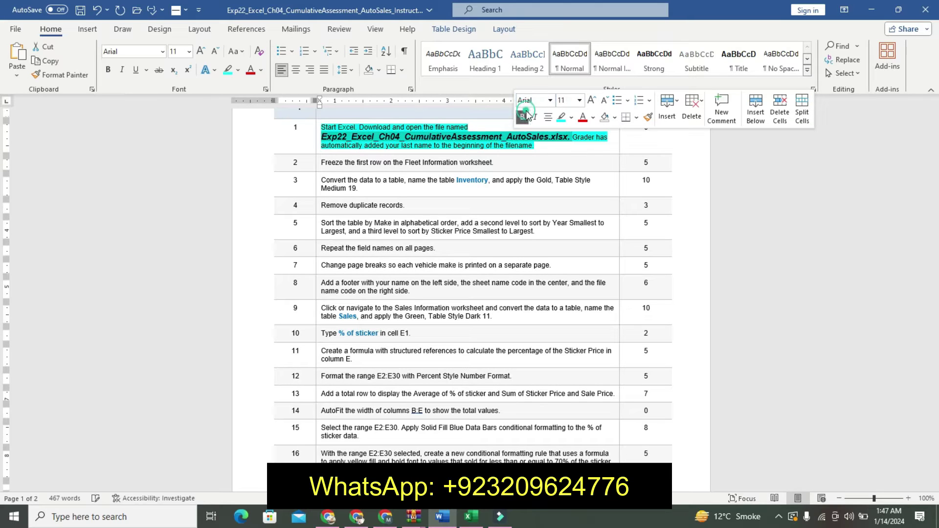
left_click(571, 118)
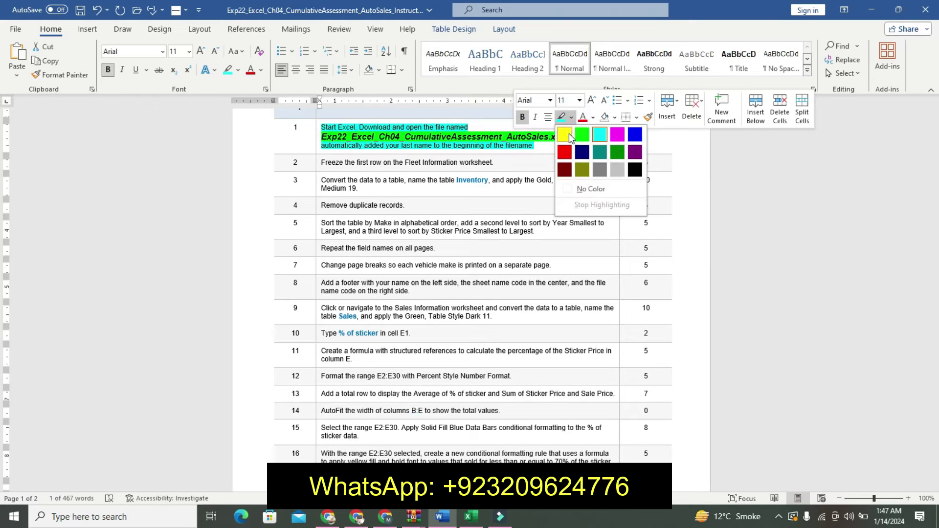
left_click(564, 134)
left_click(453, 145)
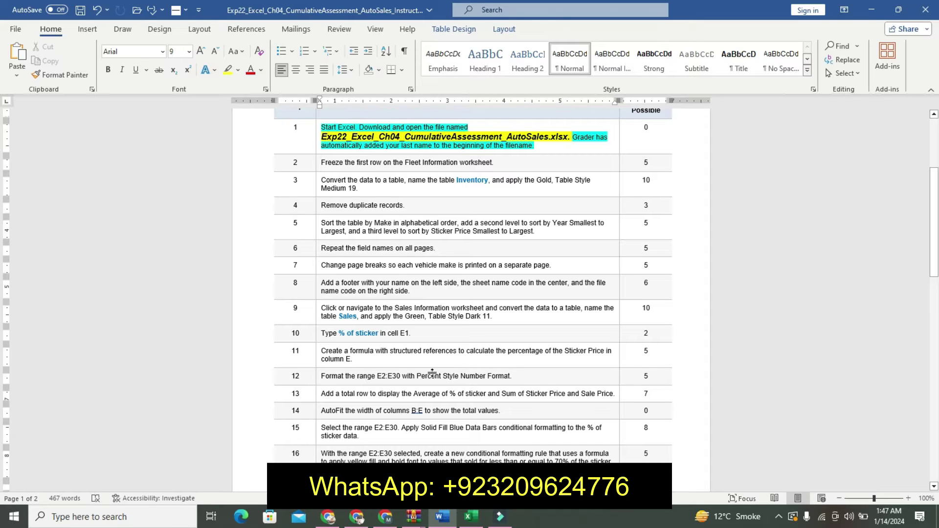
Make the step 2 freeze-first-row instruction larger, bold and highlighted turquoise.
key("alt+Tab")
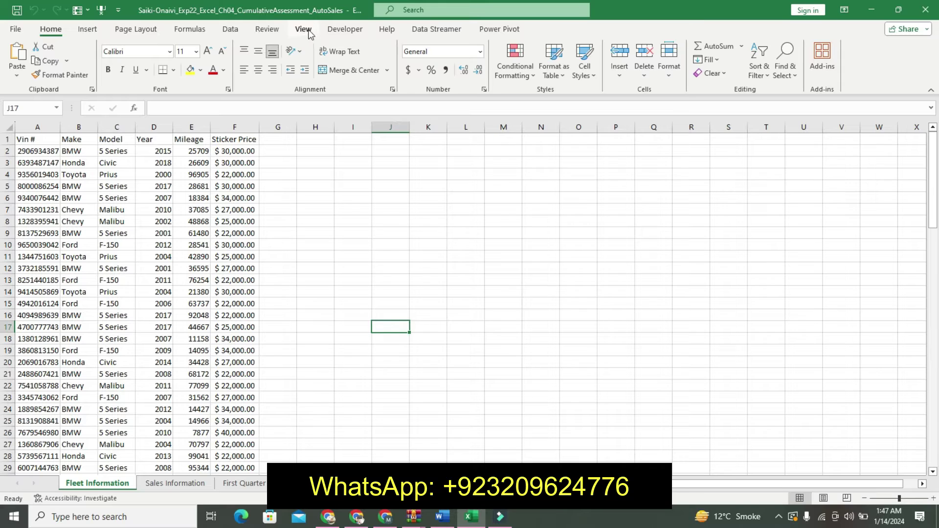
left_click(450, 524)
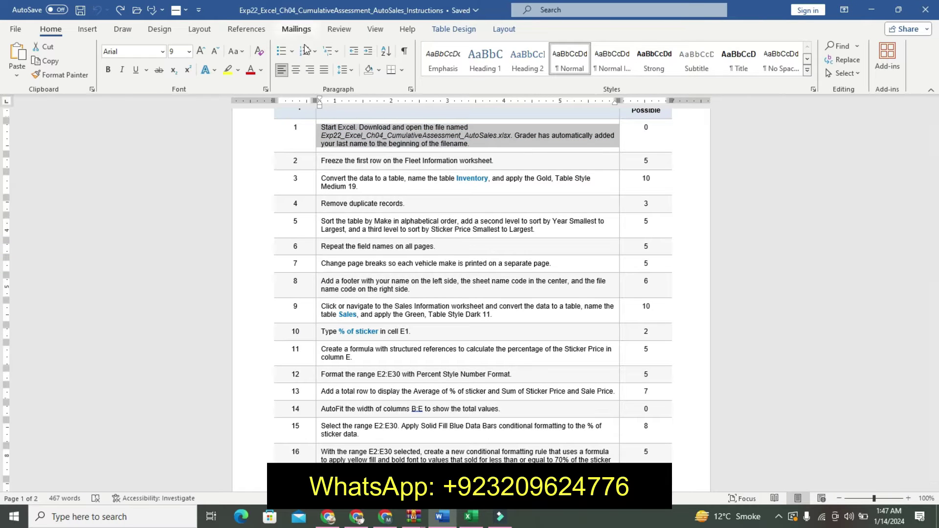
left_click(317, 164)
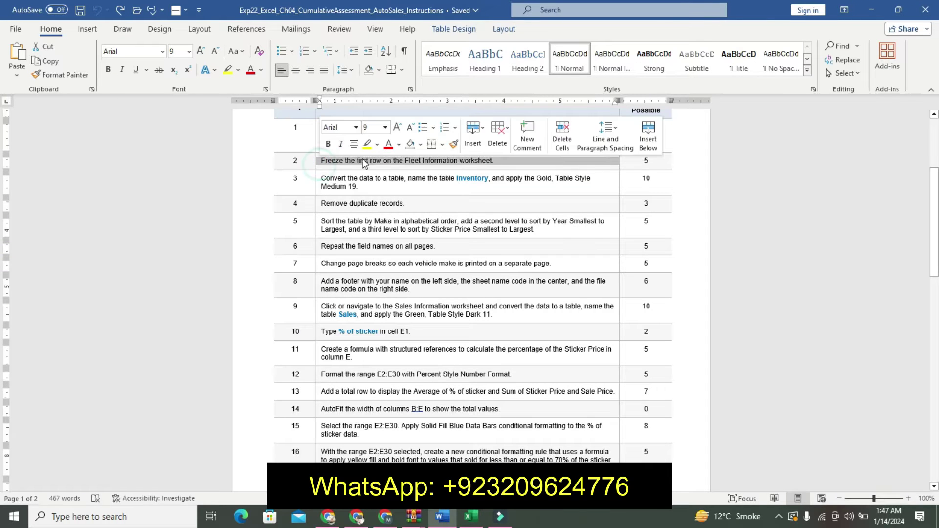
left_click(397, 127)
left_click(397, 127)
left_click(329, 144)
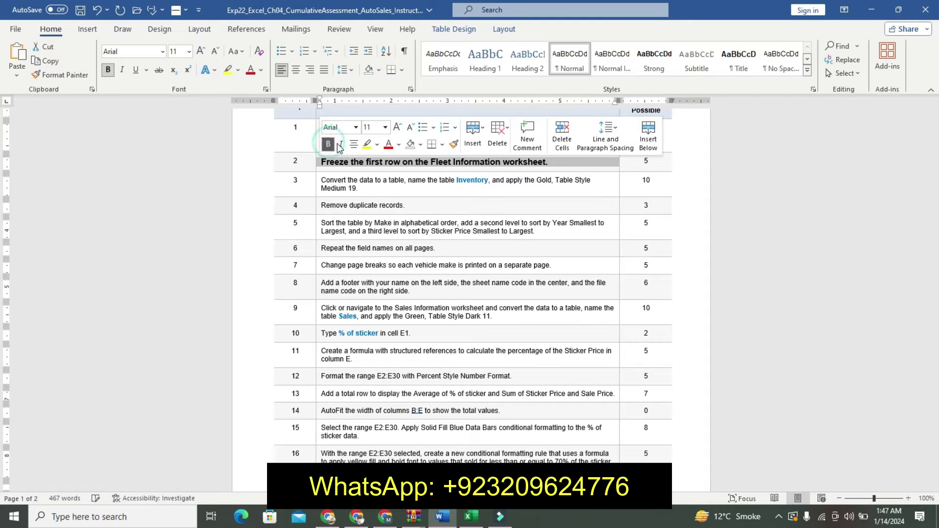
left_click(377, 145)
left_click(405, 166)
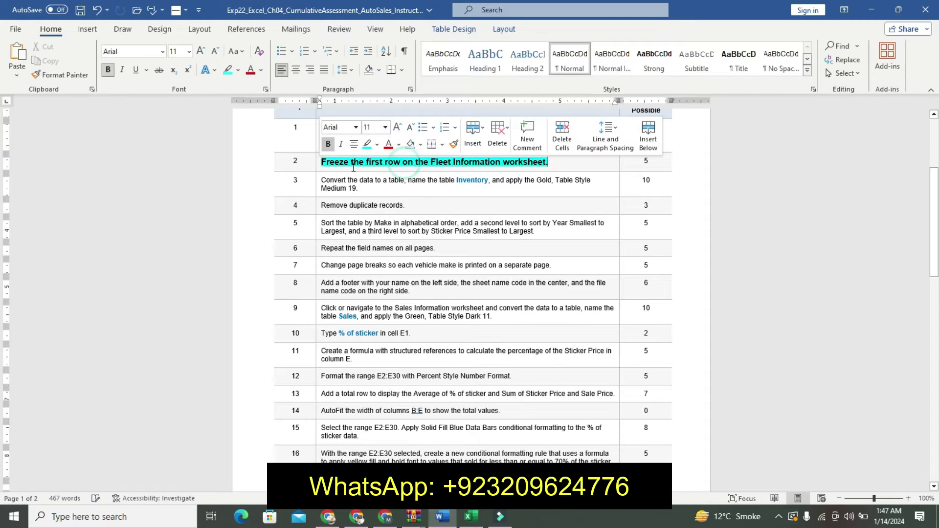
left_click_drag(315, 164, 524, 155)
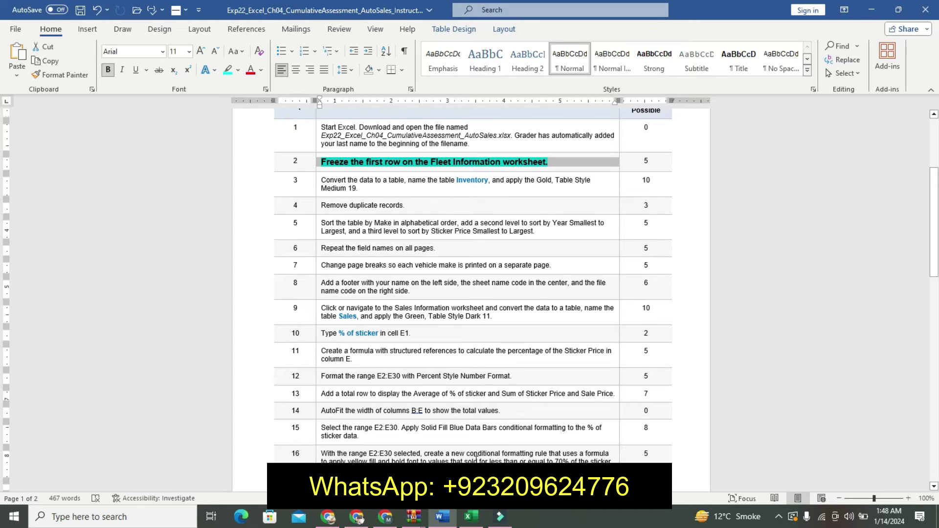
Freeze panes on the Fleet Information sheet using View > Freeze Panes.
left_click(471, 516)
left_click(7, 139)
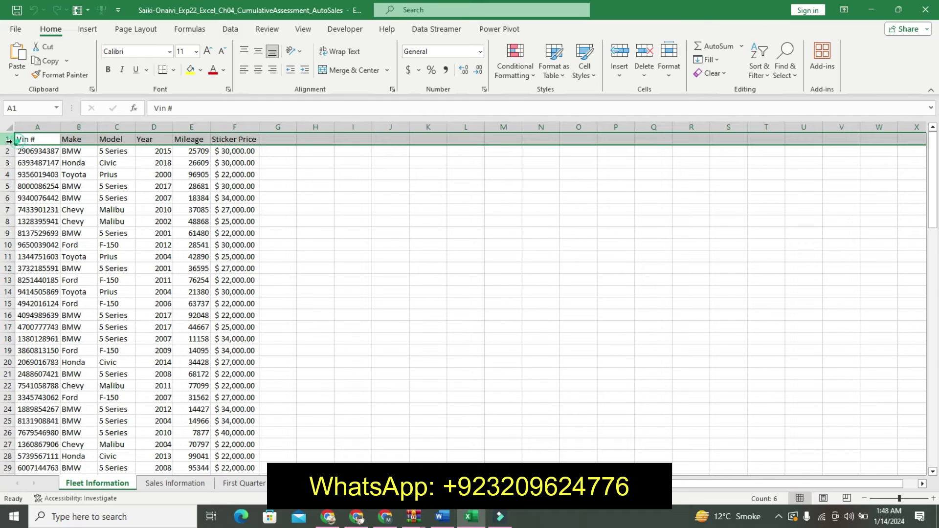
left_click(303, 28)
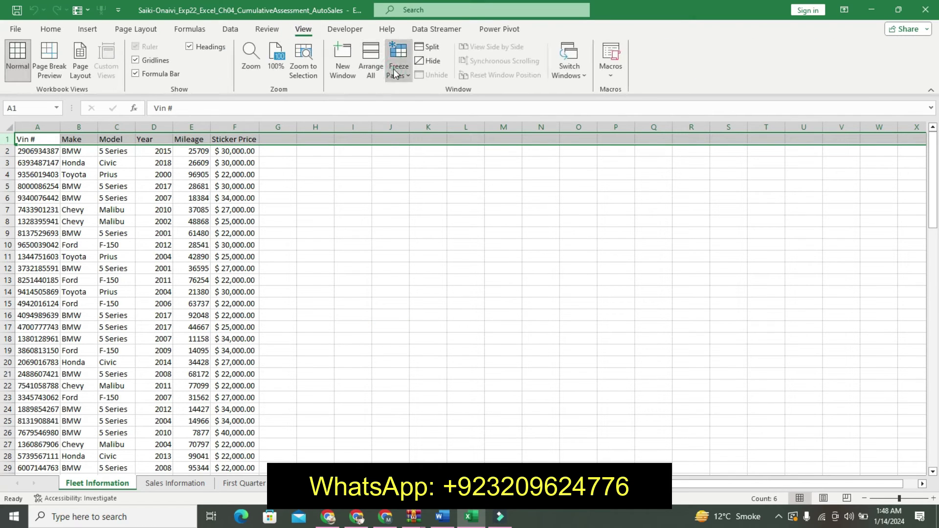
left_click(399, 66)
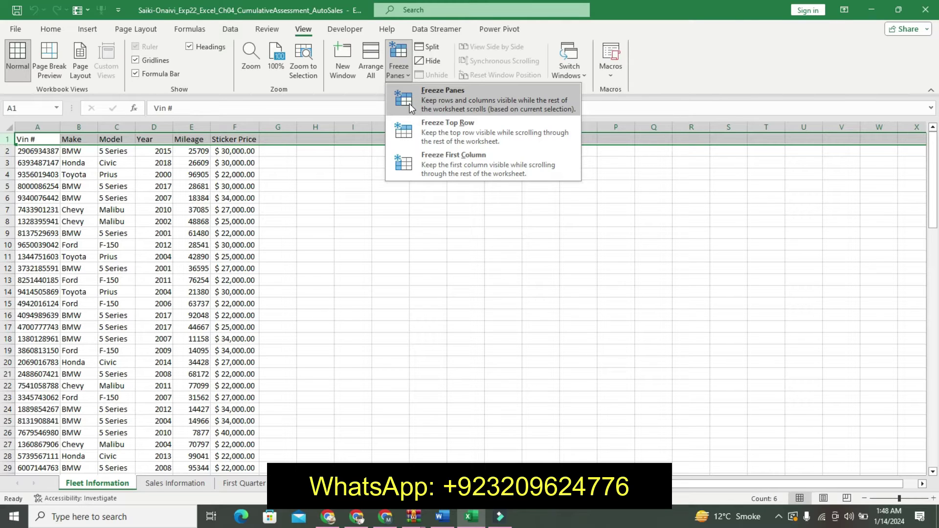
left_click(410, 104)
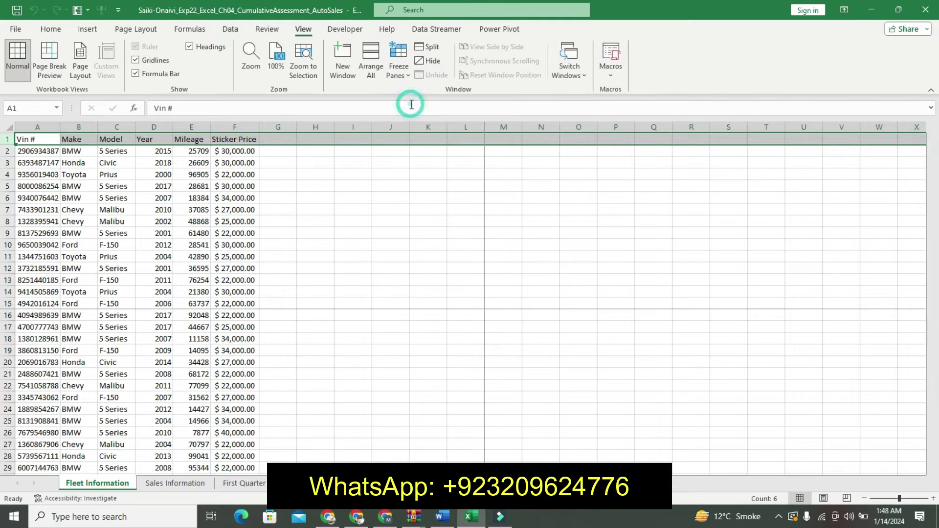
Undo step 2's emphasis and make the step 3 instruction larger, bold and cyan-highlighted.
left_click(442, 516)
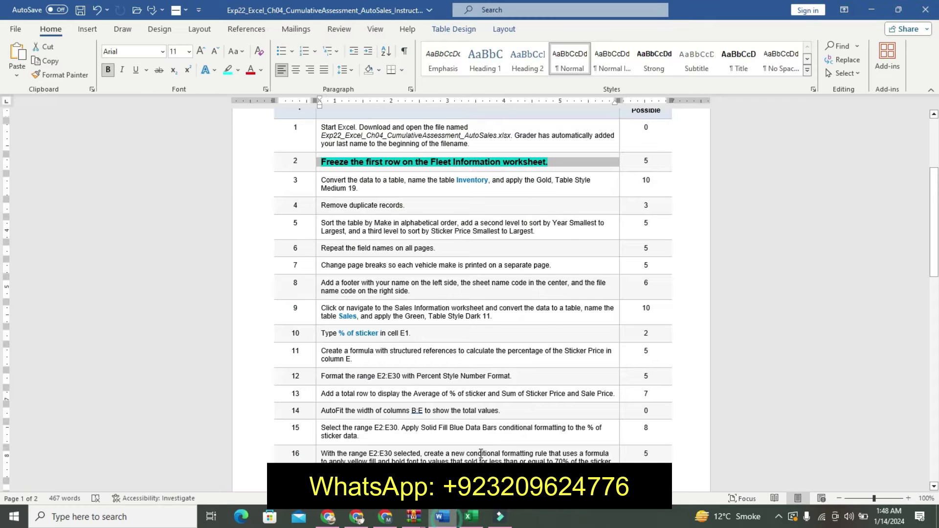
key("ctrl+z")
key("ctrl+z")
key("ctrl+z")
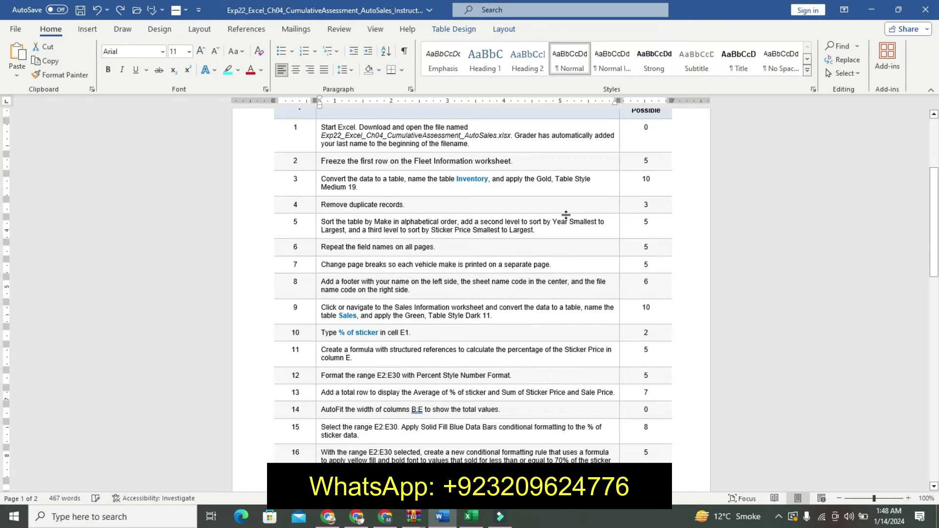
key("ctrl+z")
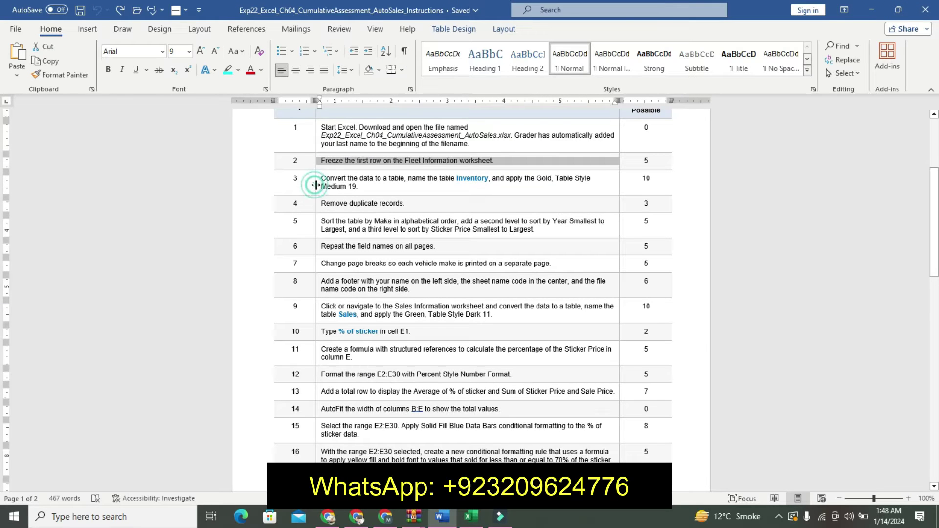
left_click(317, 184)
left_click(398, 147)
left_click(398, 147)
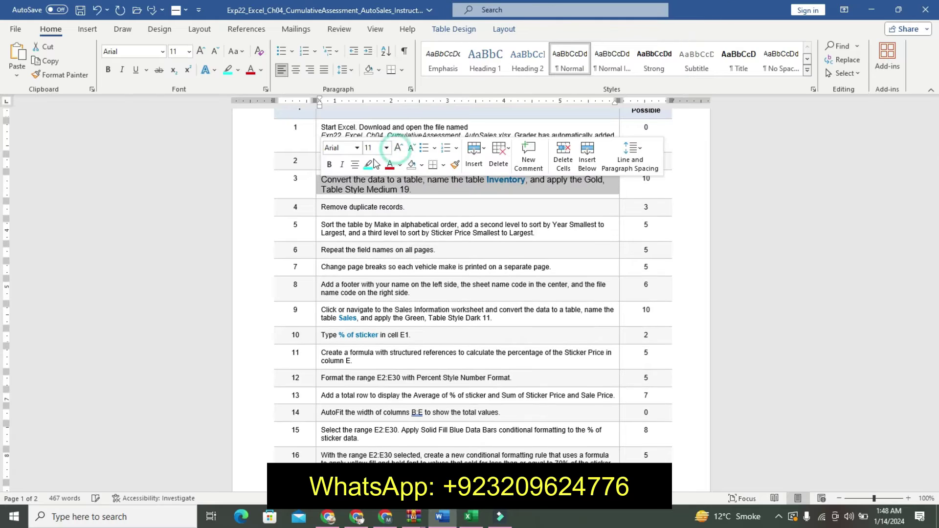
left_click(329, 164)
left_click(368, 165)
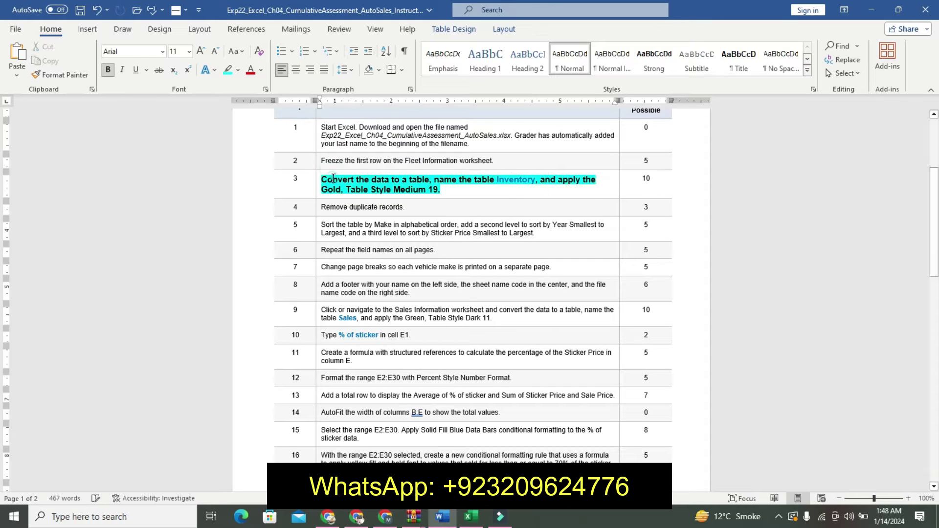
left_click(460, 195)
Copy the table name 'Inventory' from step 3 for use in Excel.
triple_click(459, 195)
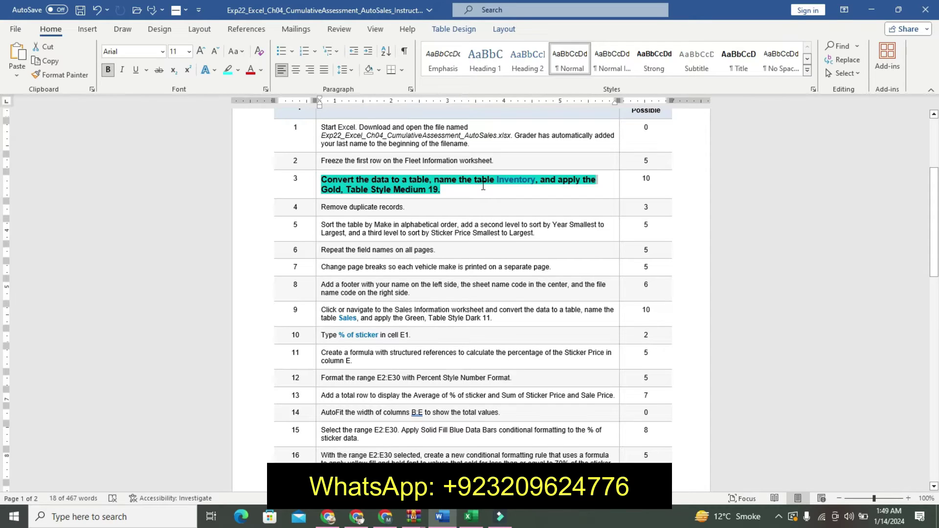
triple_click(506, 180)
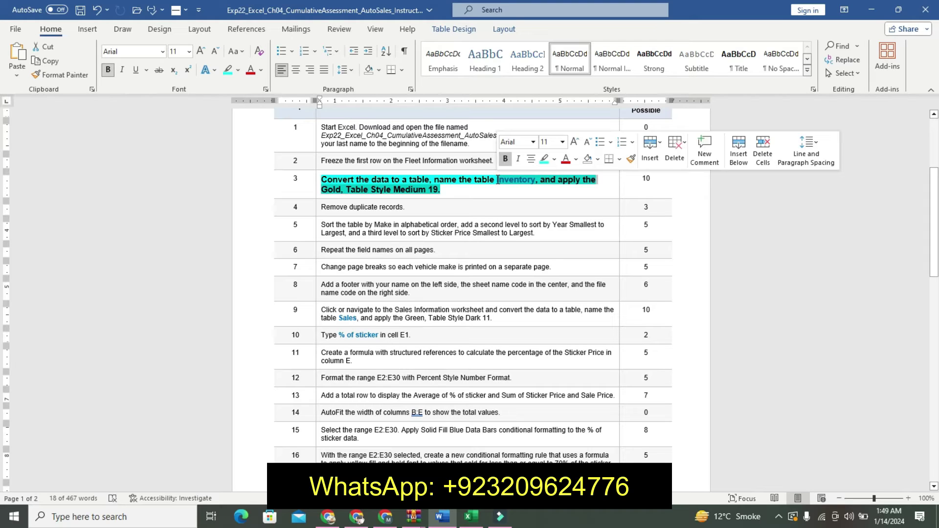
left_click(497, 179)
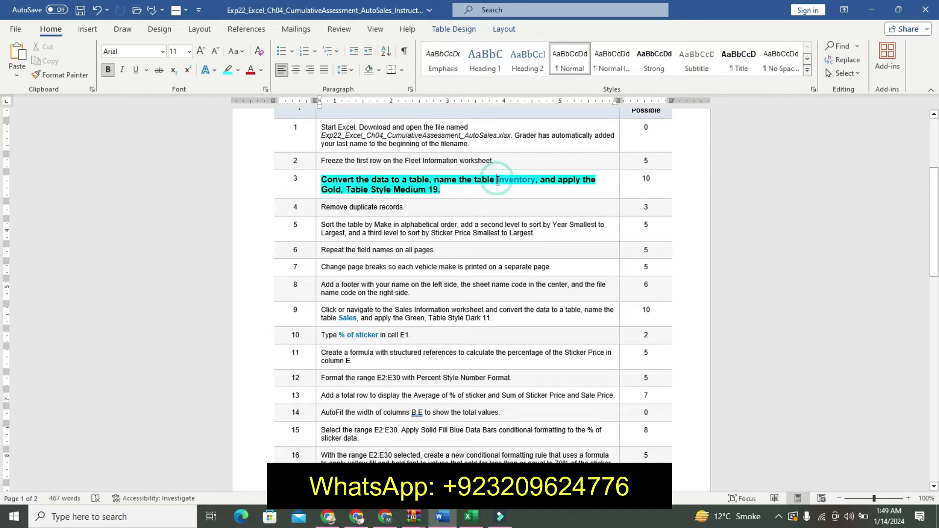
double_click(536, 179)
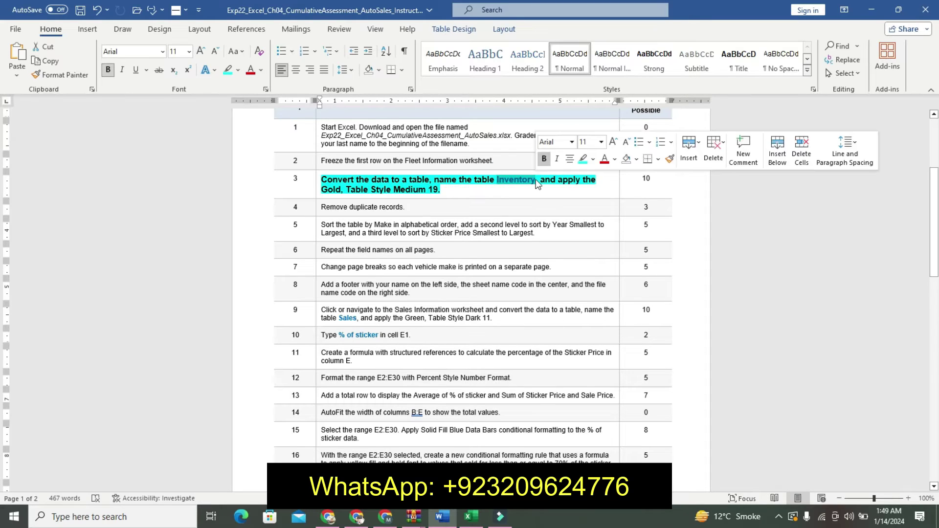
key("ctrl+c")
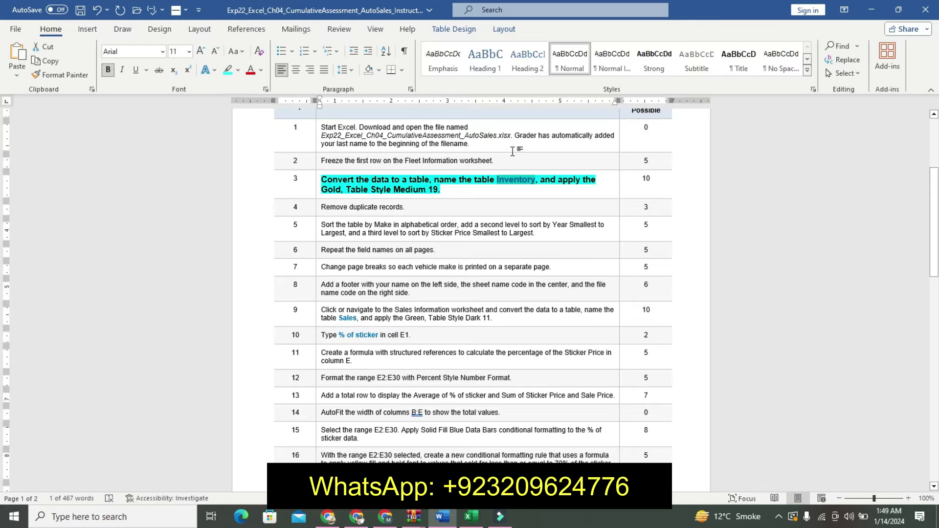
left_click(477, 521)
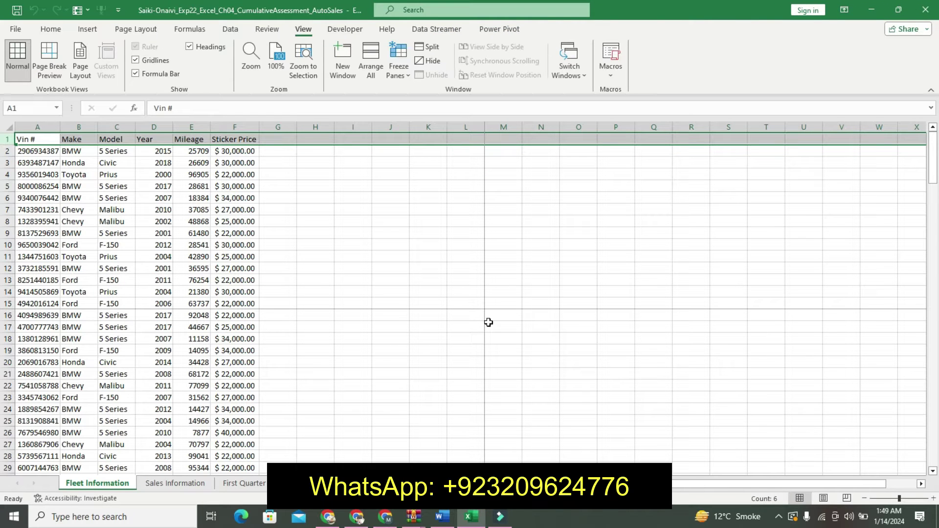
Insert a table over $A$1:$F$104 with headers, after cancelling a wrong row-only range.
left_click(86, 30)
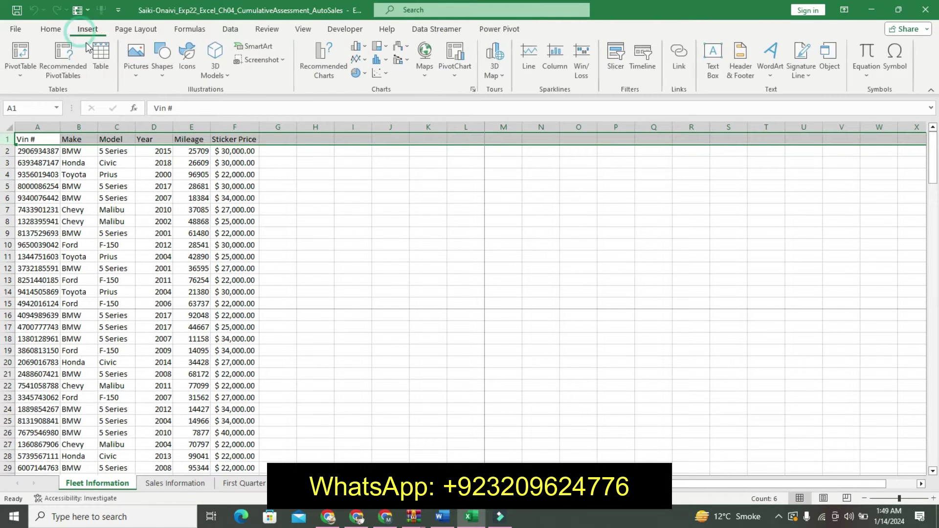
left_click(100, 57)
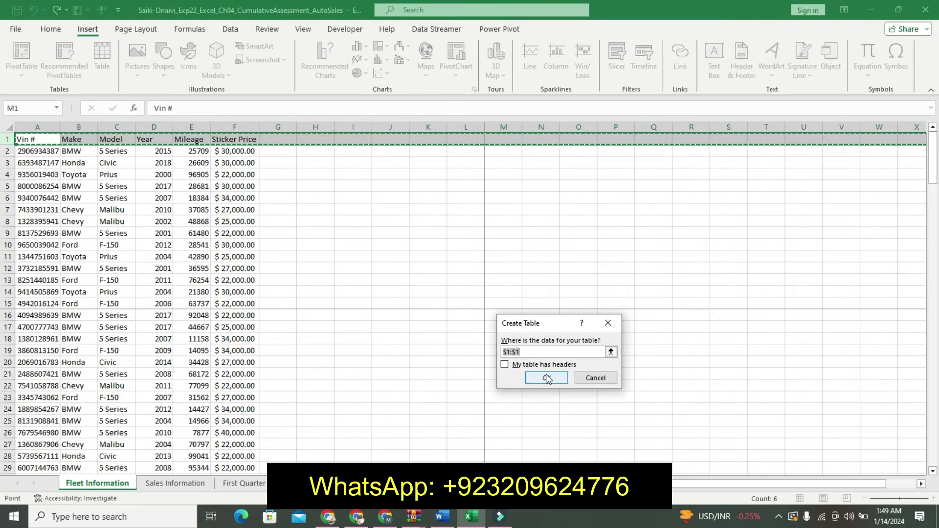
left_click(608, 323)
left_click(240, 326)
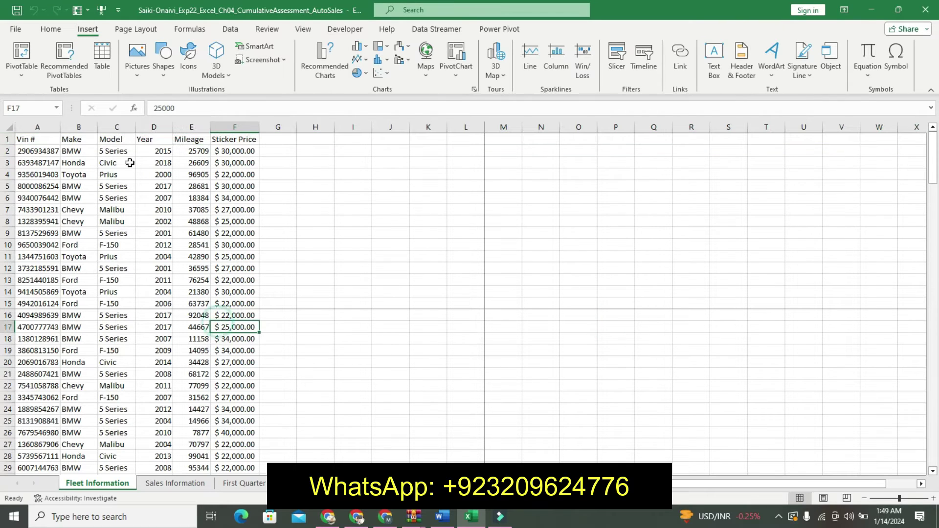
left_click(102, 57)
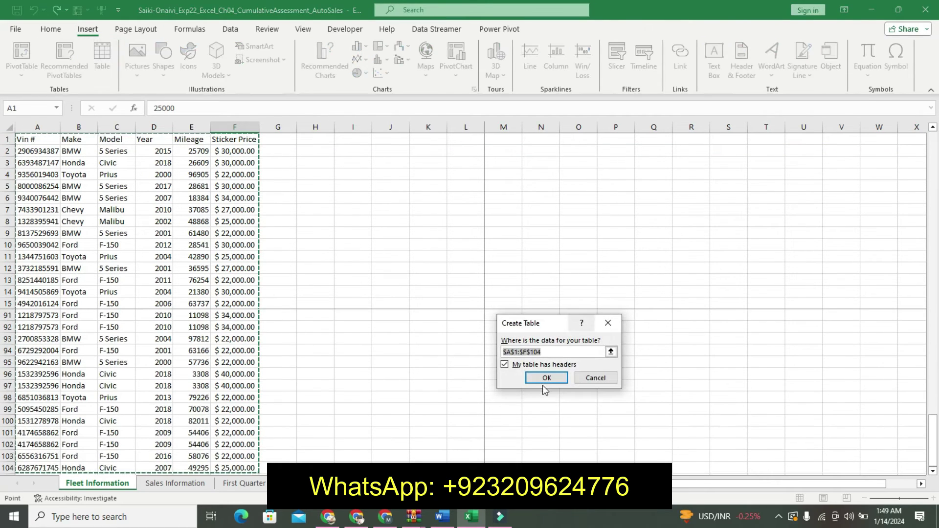
left_click(544, 384)
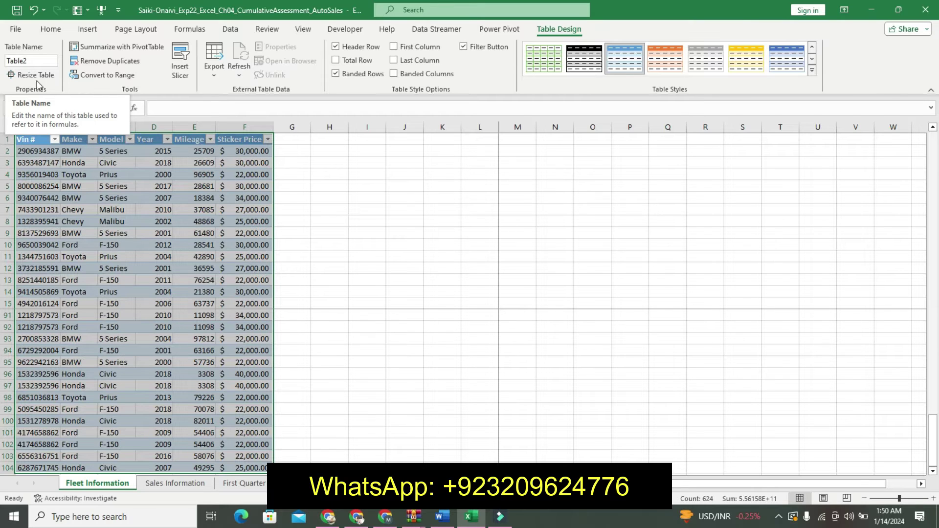
Change the Table Name box from Table2 to 'Inventory'.
left_click(44, 58)
type("Inventory")
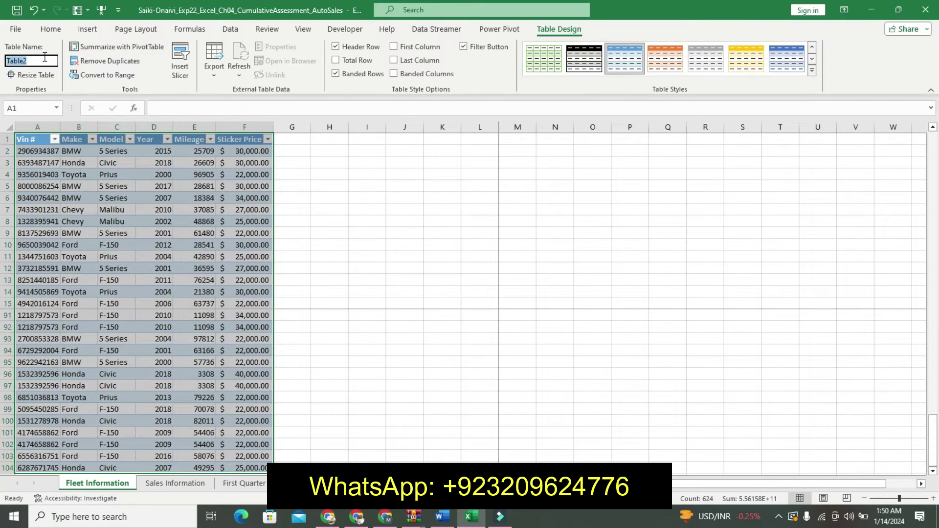
key("Return")
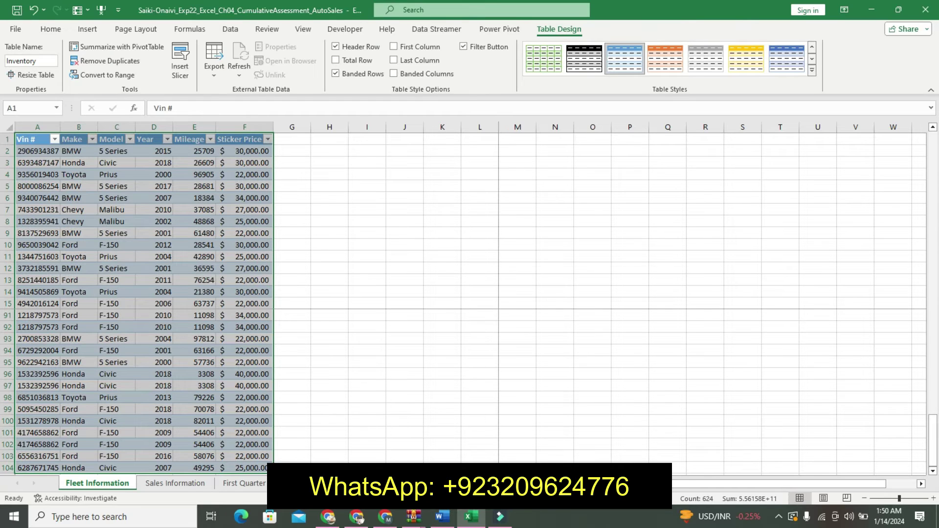
left_click(442, 516)
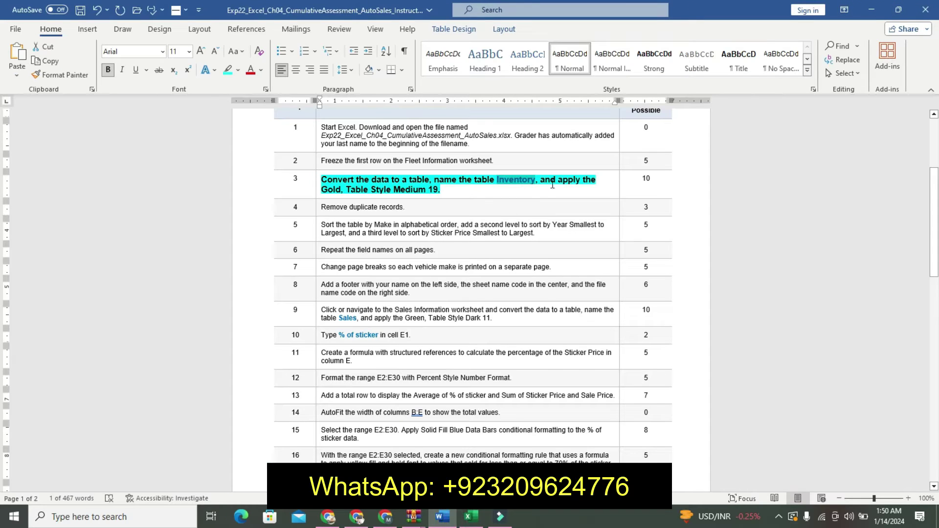
left_click_drag(539, 180, 566, 187)
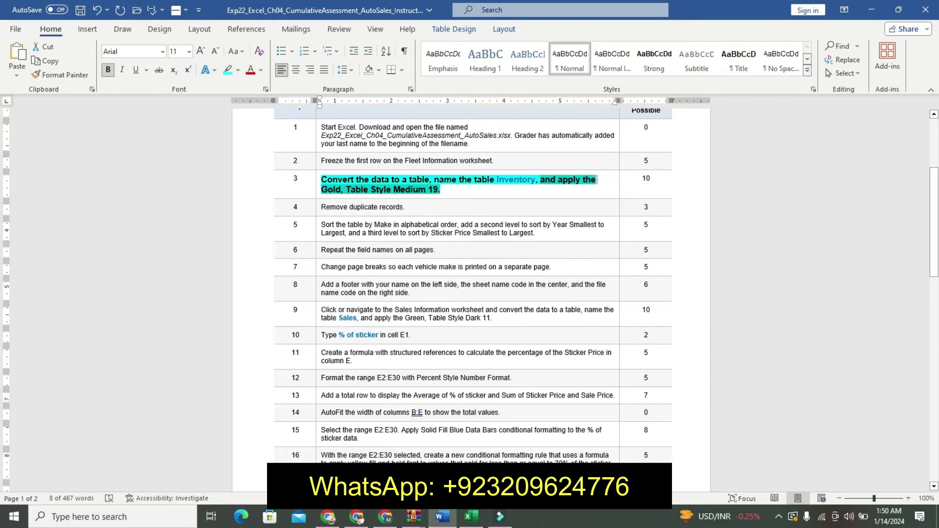
left_click(465, 524)
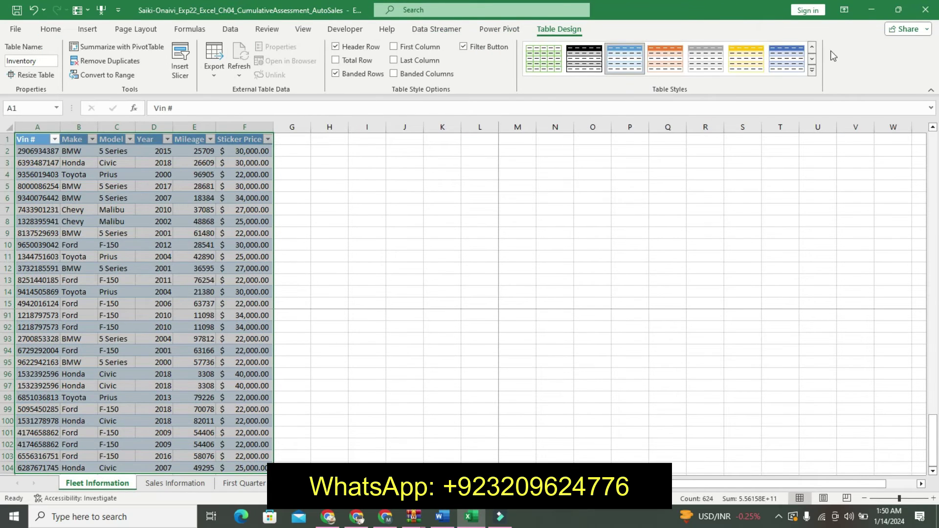
Apply Gold, Table Style Medium 19 to the Inventory table and return to Word.
left_click(812, 72)
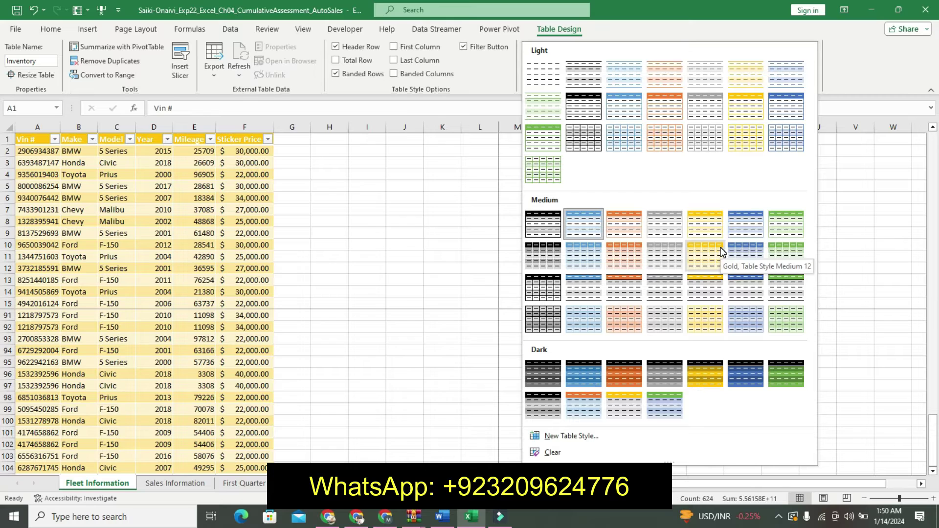
left_click(701, 293)
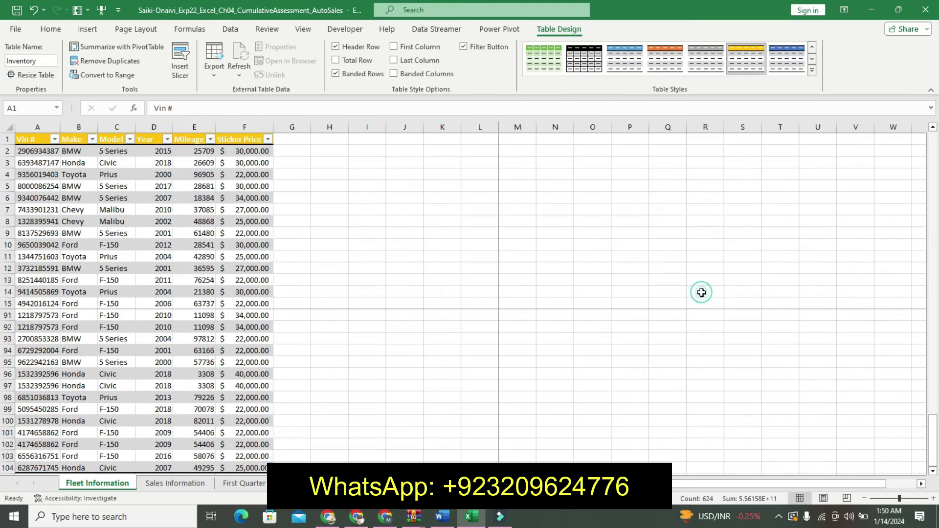
left_click(453, 522)
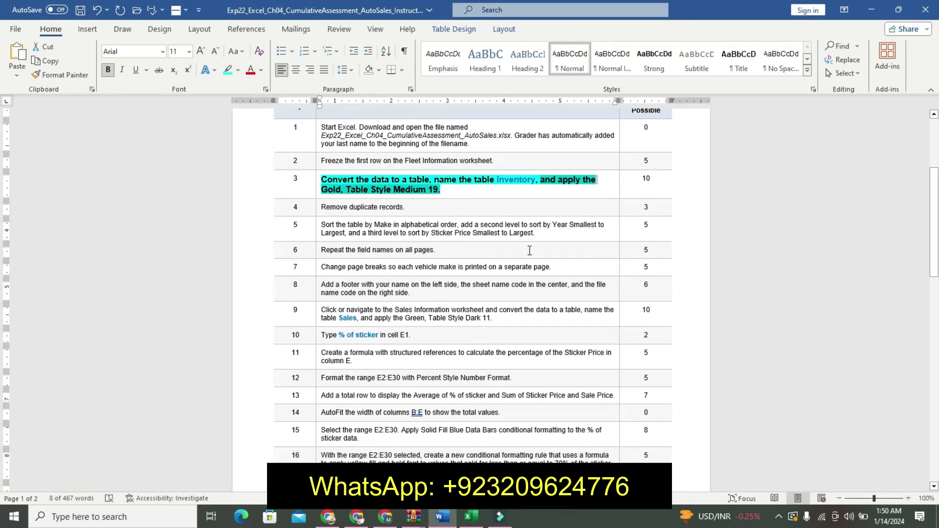
Undo step 3's emphasis; make step 4, Remove duplicate records, larger, bold and turquoise.
key("ctrl+z")
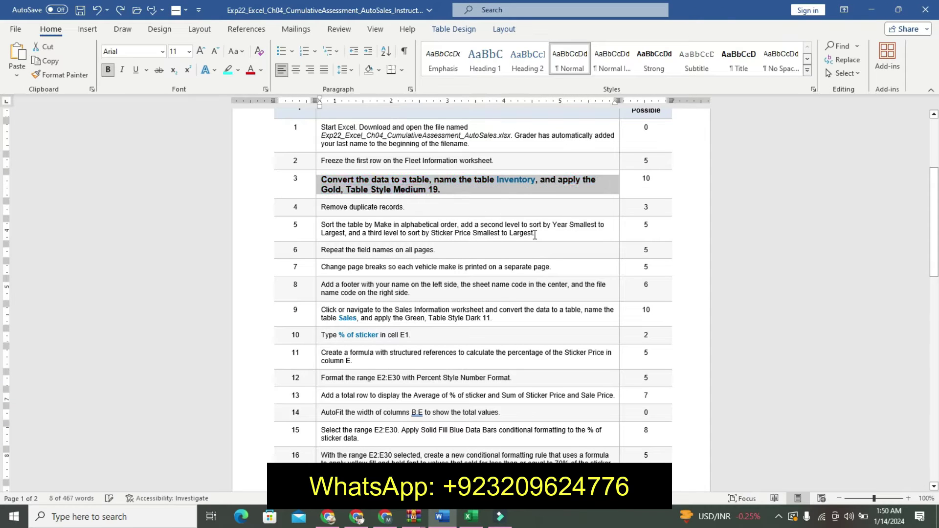
key("ctrl+z")
key("ctrl+z")
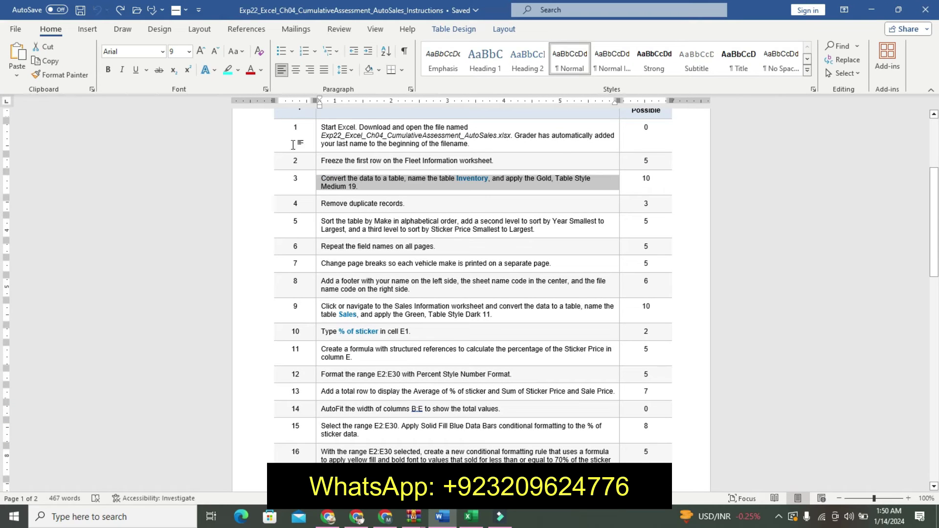
left_click(316, 205)
left_click(315, 205)
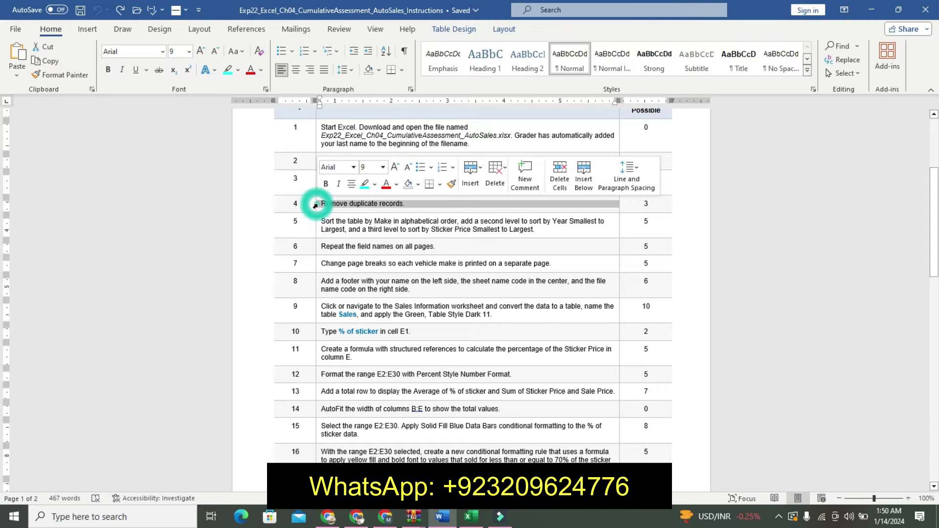
left_click(395, 167)
left_click(395, 168)
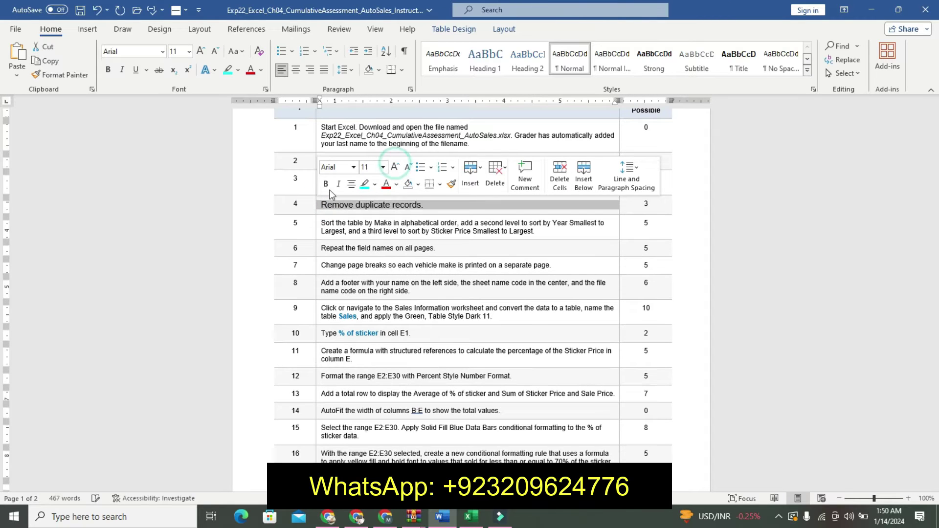
left_click(325, 184)
left_click(361, 185)
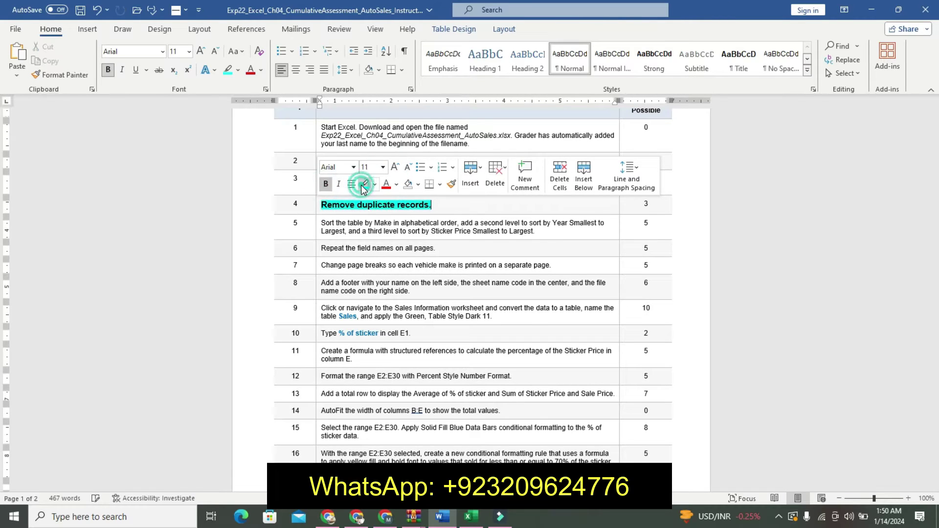
left_click(326, 218)
triple_click(463, 202)
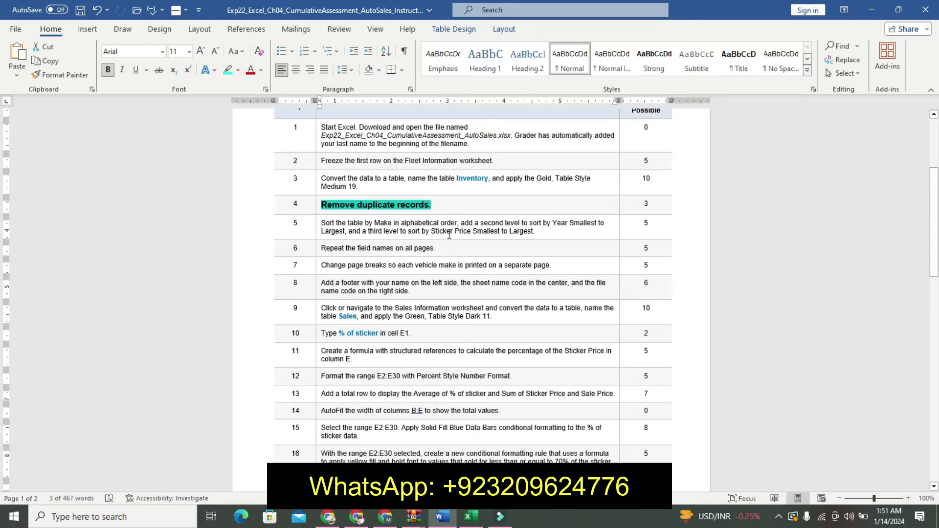
left_click(471, 517)
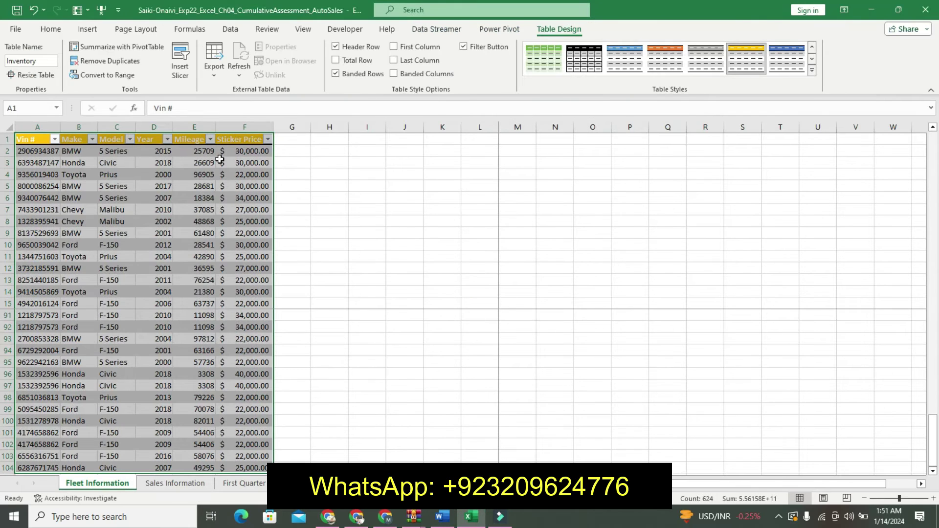
Run Remove Duplicates on the Inventory table, drop 3 records to keep 100, then return to Word.
left_click(107, 61)
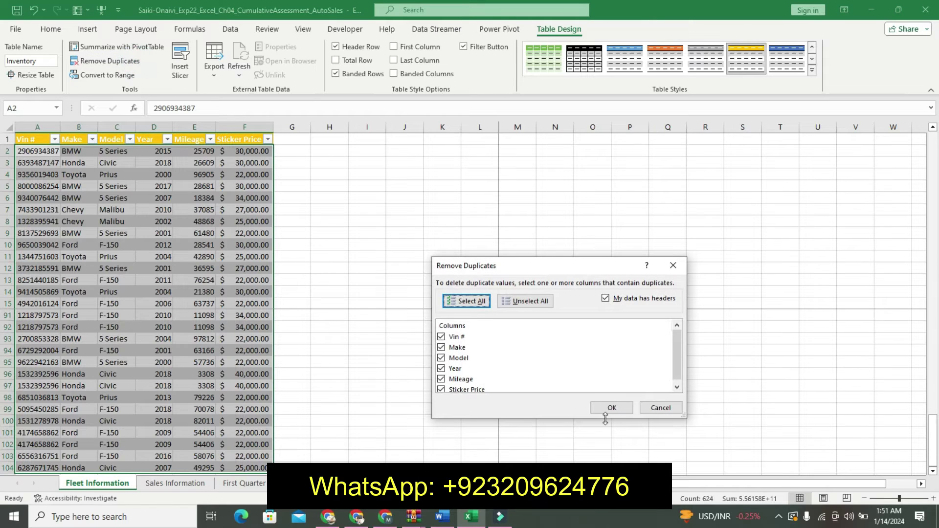
left_click(617, 409)
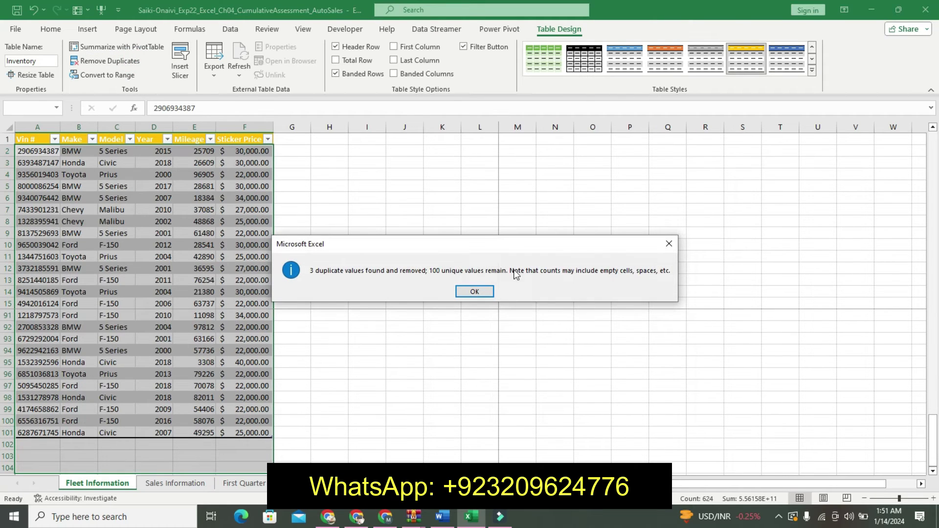
left_click(470, 295)
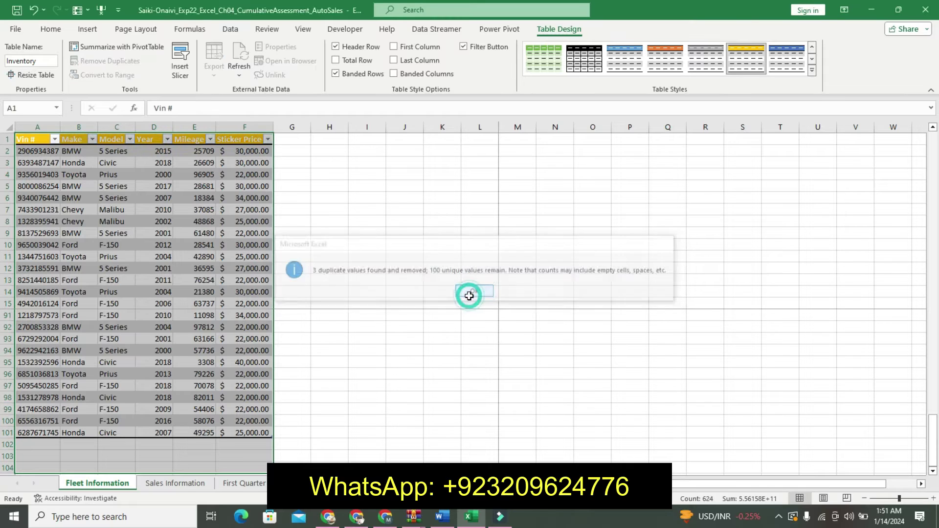
left_click(441, 519)
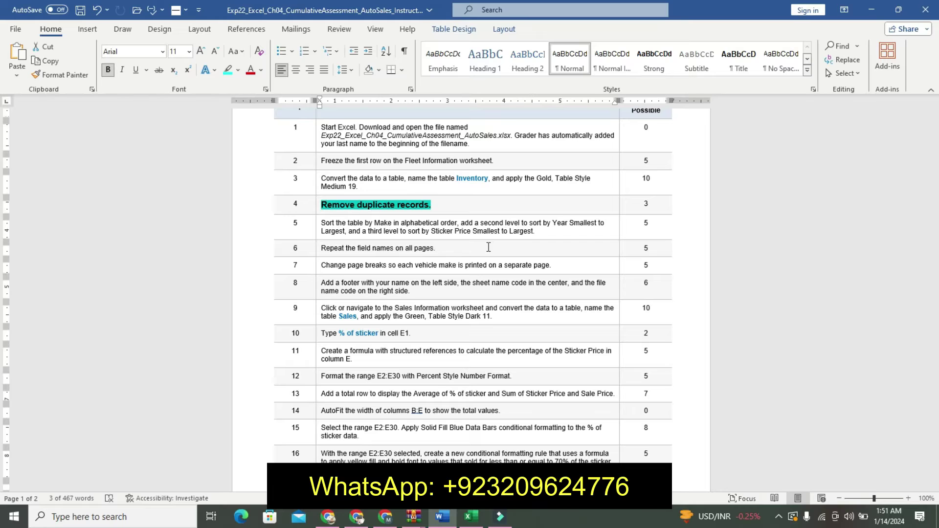
Undo the duplicates step's emphasis and make the row 5 sorting step bold, 12pt, cyan-highlighted, then return to Excel.
key("ctrl+z")
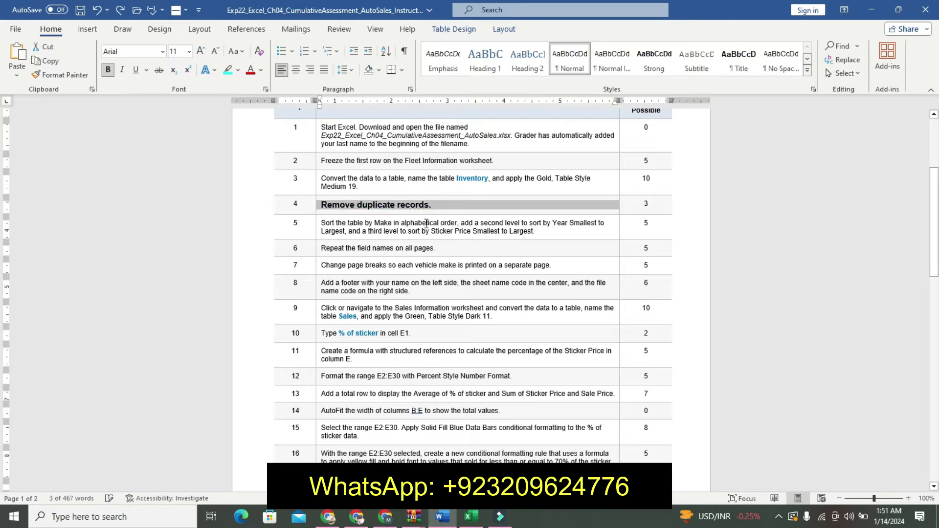
key("ctrl+z")
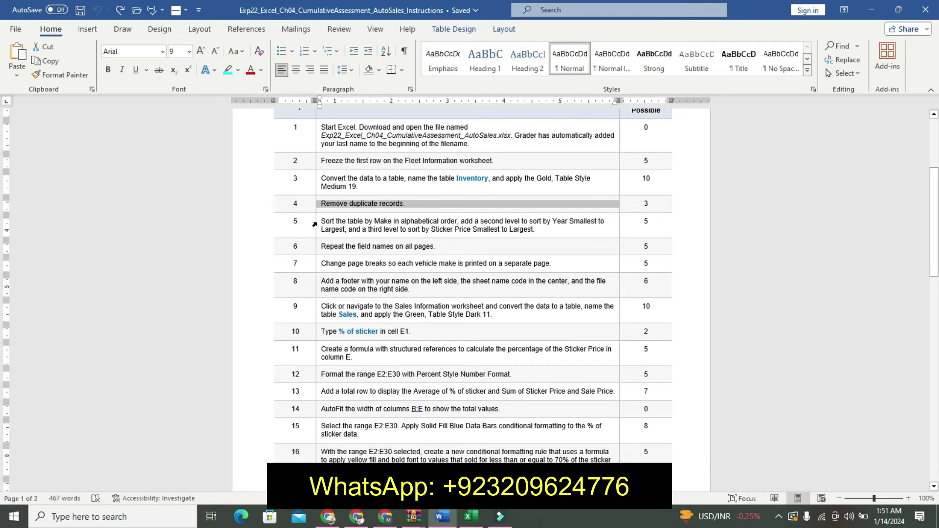
left_click(315, 224)
left_click(395, 185)
left_click(394, 185)
left_click(394, 185)
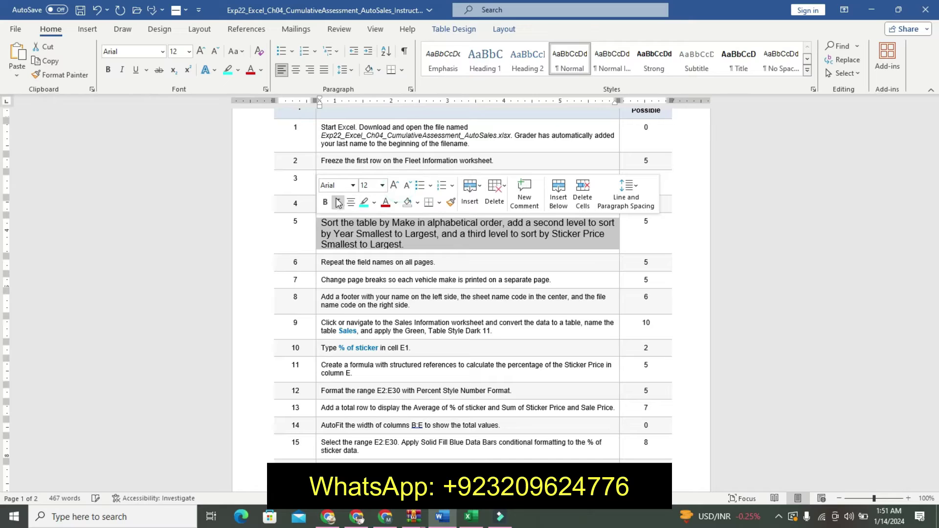
left_click(325, 201)
left_click(363, 202)
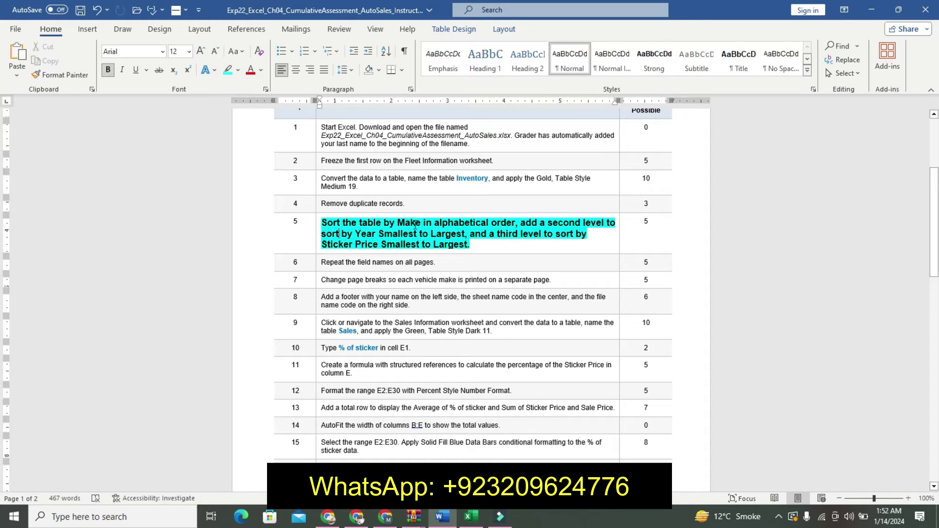
left_click(471, 517)
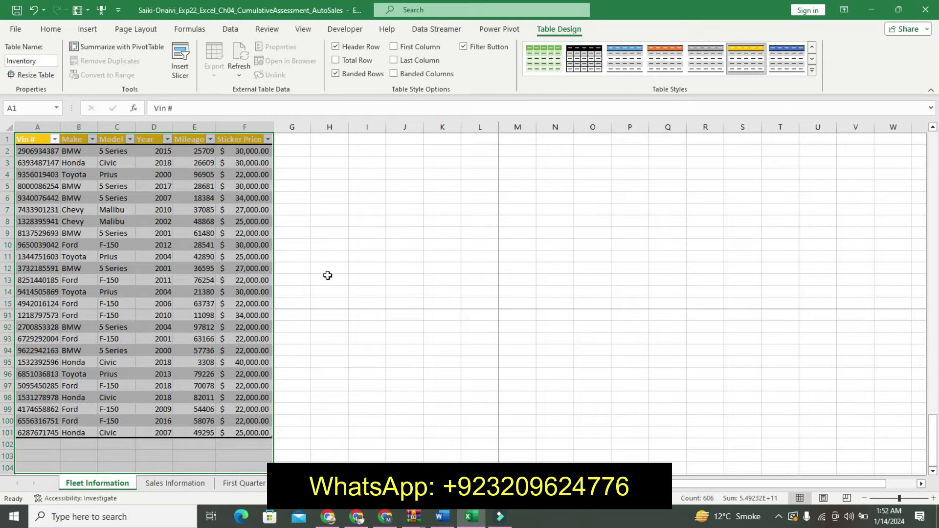
Open Find and Replace from the Home tab and close it without changes.
left_click(51, 29)
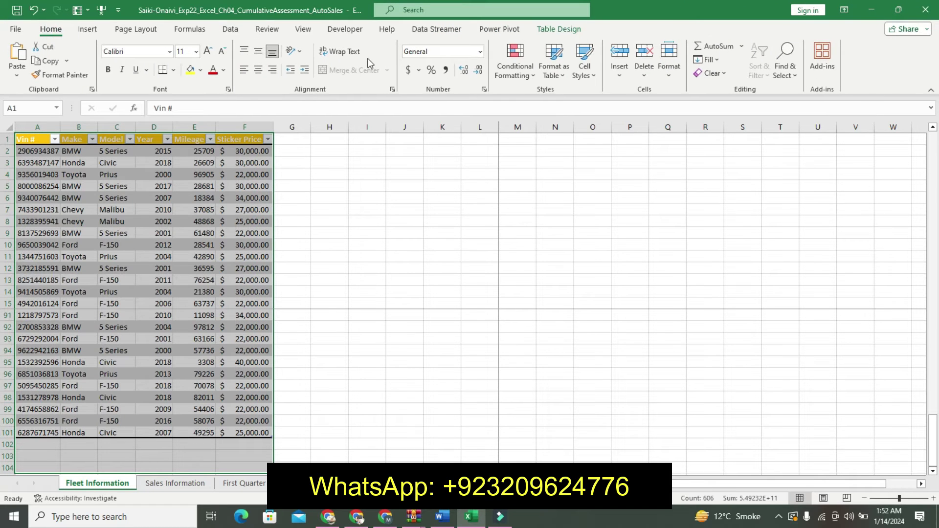
left_click(796, 83)
left_click(788, 106)
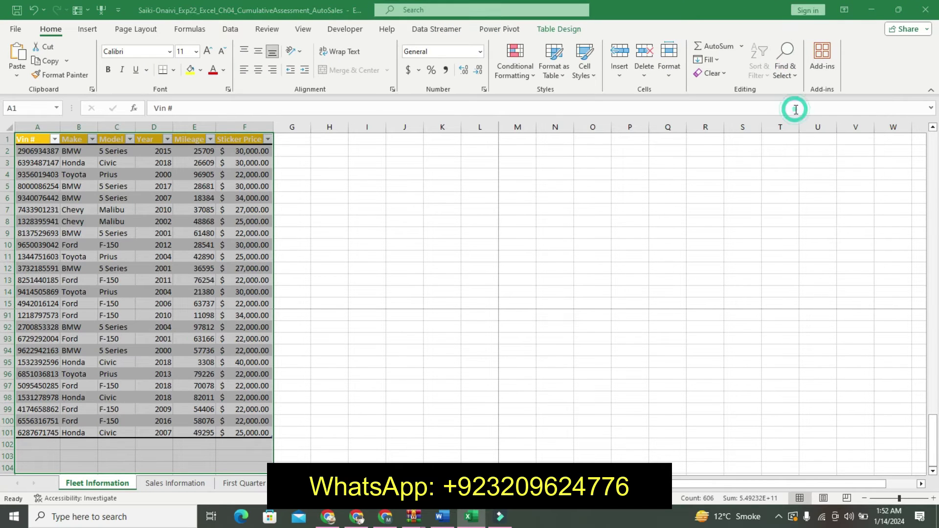
left_click(675, 303)
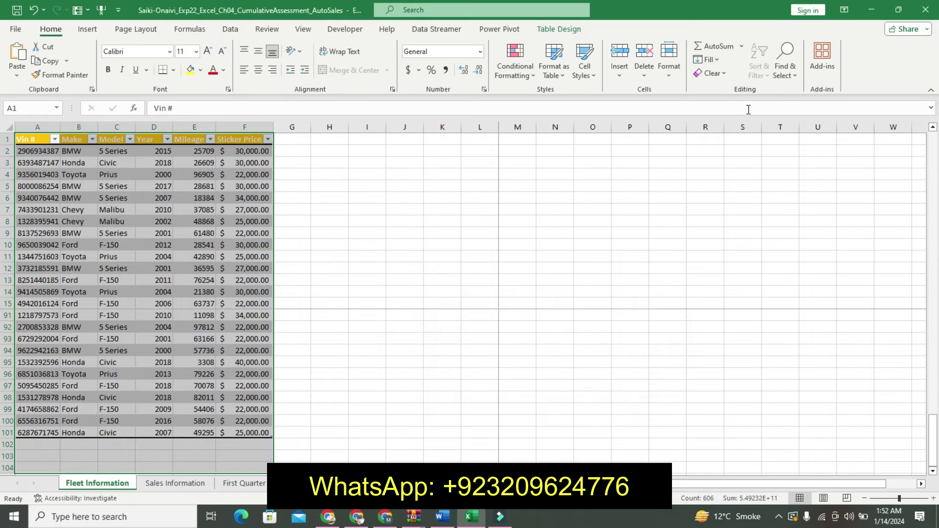
Open Custom Sort for the Inventory table and set the first level to Make, checking Word's instructions.
left_click(69, 373)
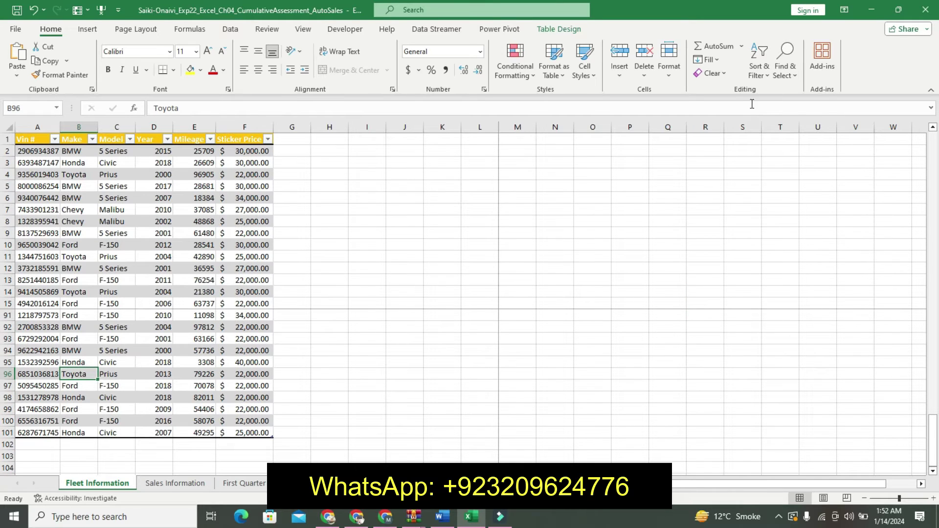
left_click(755, 75)
left_click(759, 124)
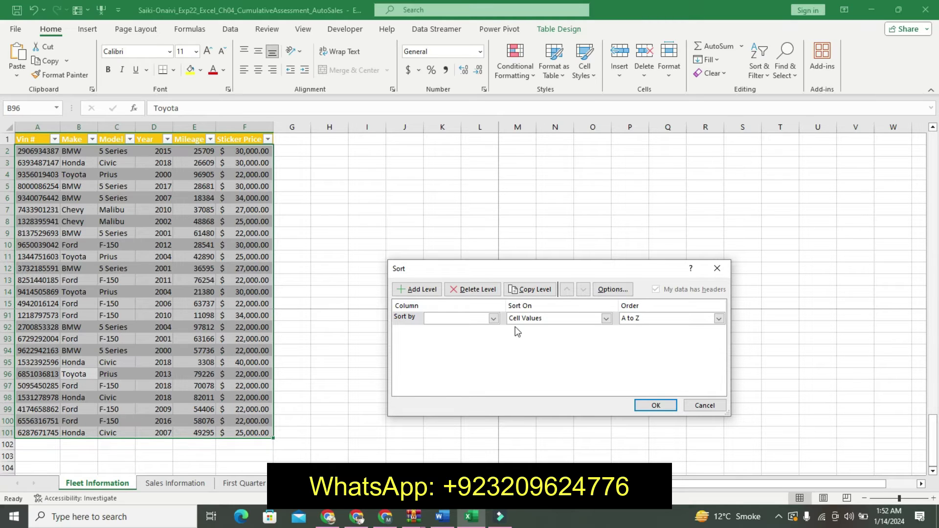
left_click(493, 319)
left_click(479, 339)
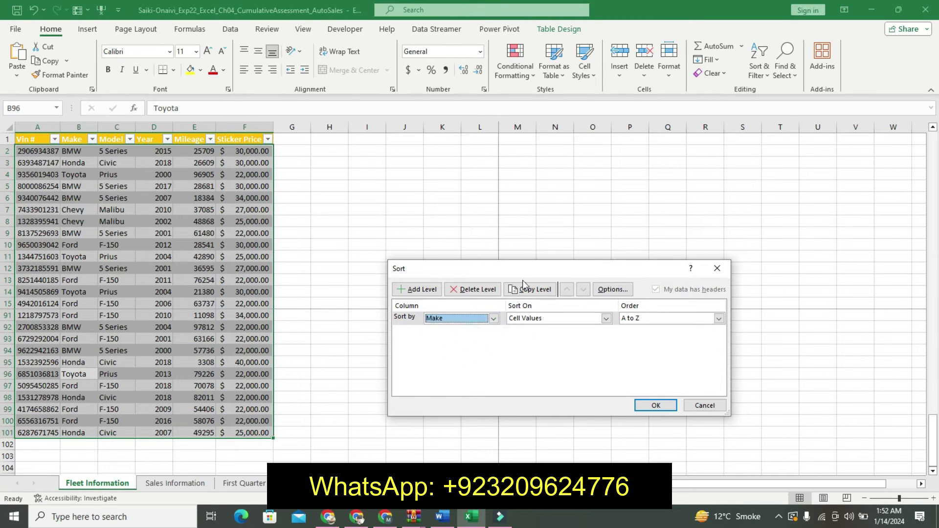
left_click(443, 517)
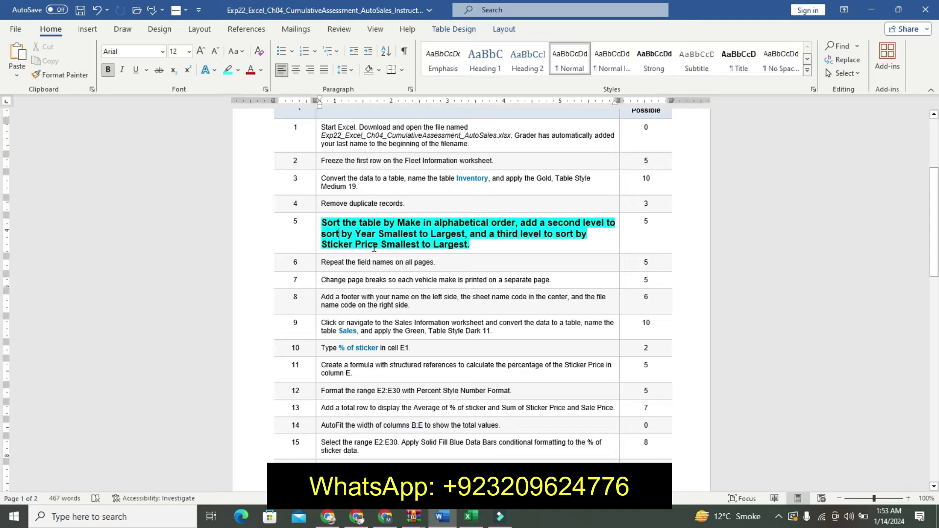
left_click(470, 518)
Add a second sort level set to Year, replacing an accidental Mileage choice.
left_click(419, 289)
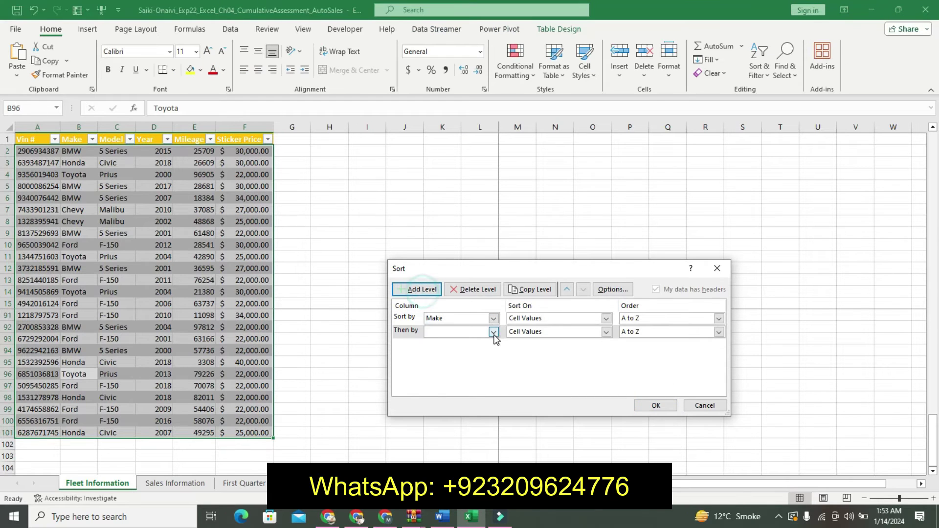
left_click(494, 332)
left_click(453, 373)
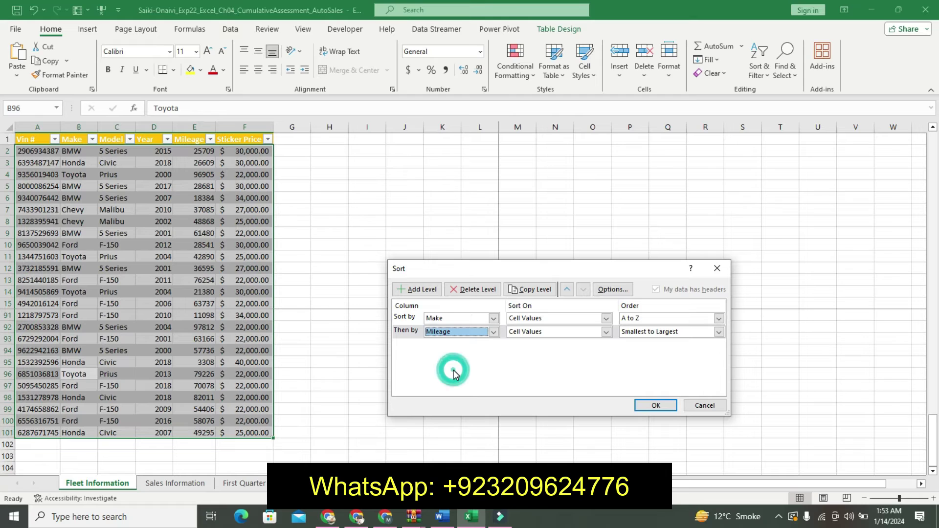
left_click(494, 332)
left_click(436, 366)
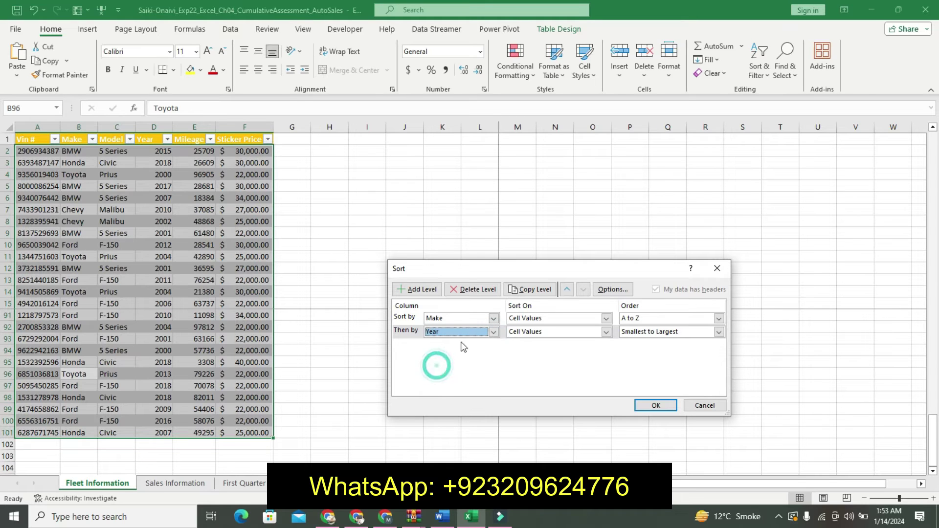
left_click(441, 518)
left_click(469, 518)
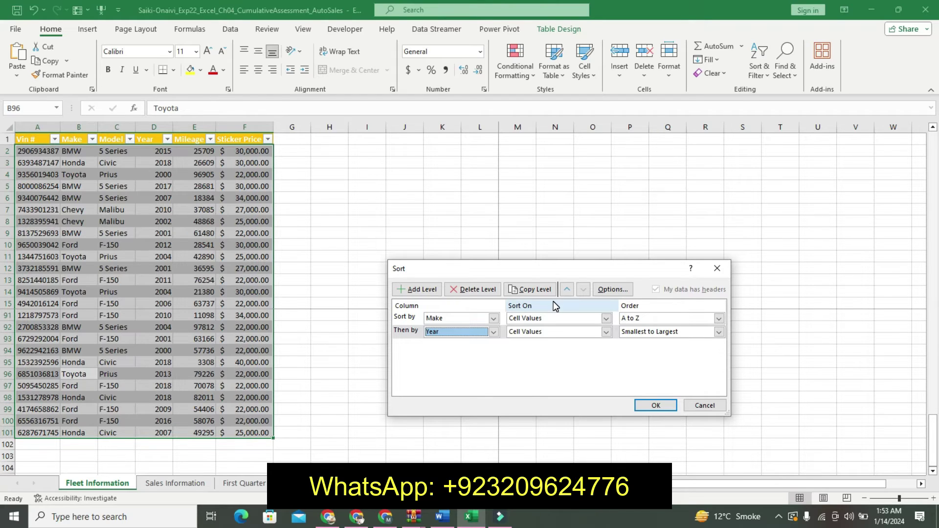
Add a third sort level set to Sticker Price.
left_click(443, 516)
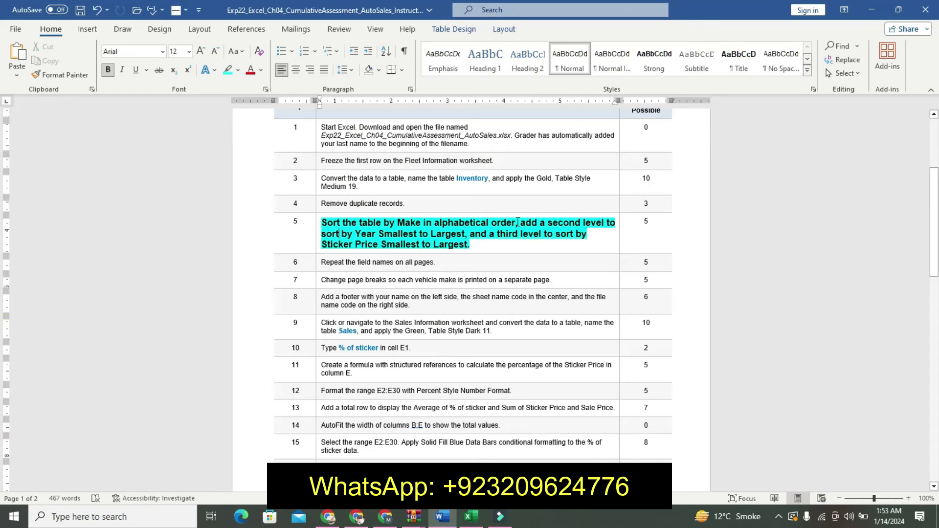
left_click(471, 516)
left_click(418, 289)
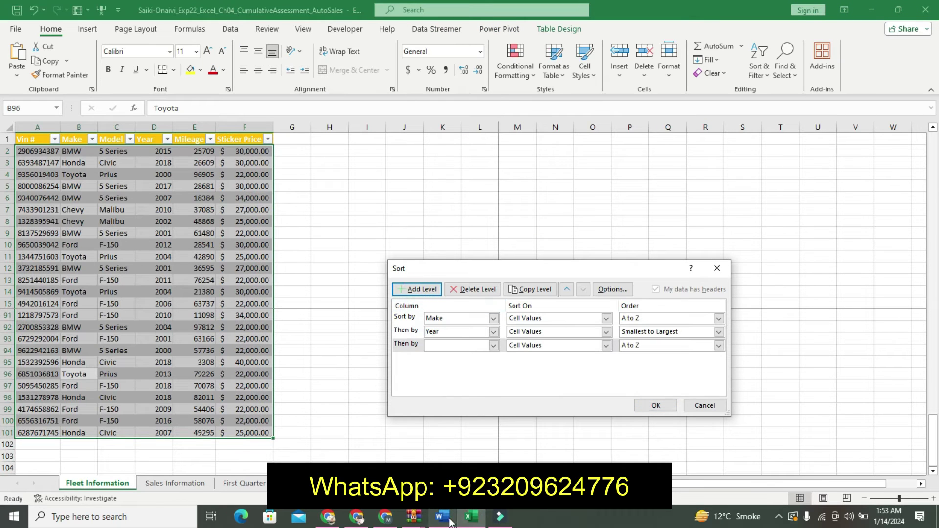
left_click(443, 516)
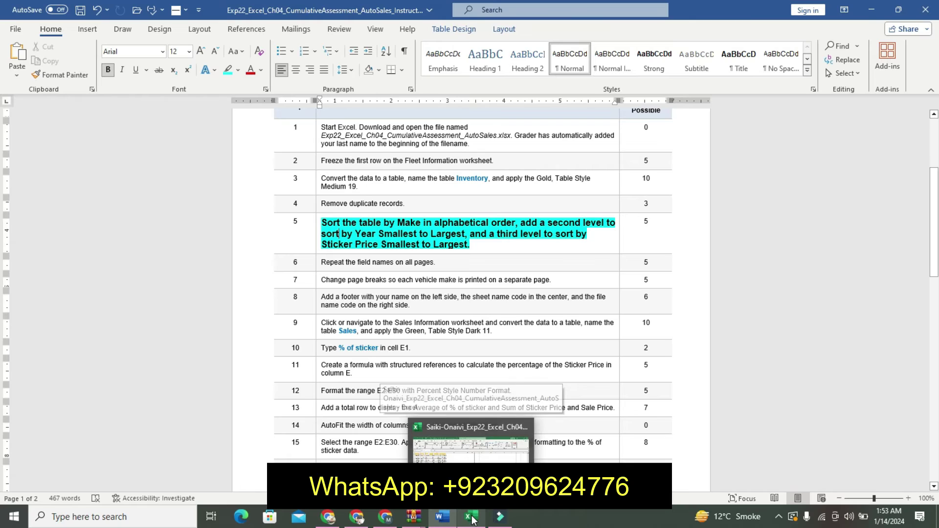
left_click(471, 517)
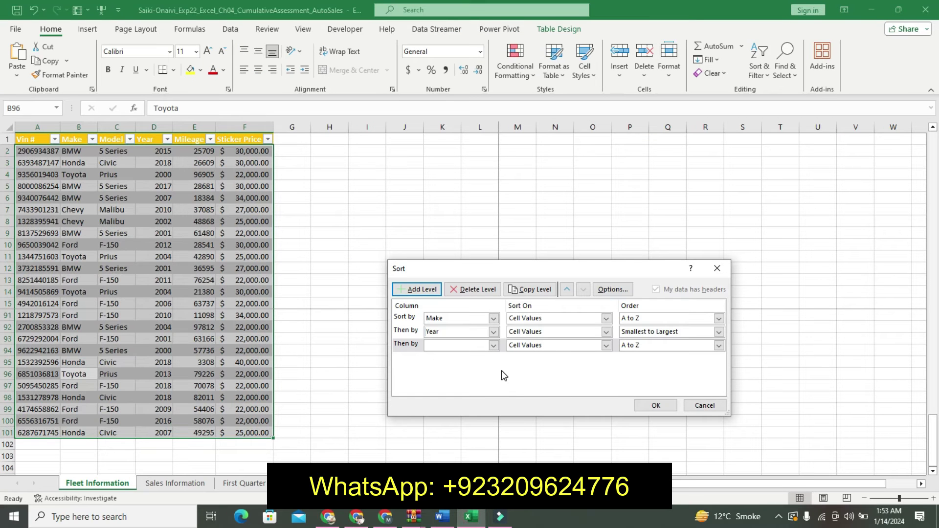
left_click(493, 345)
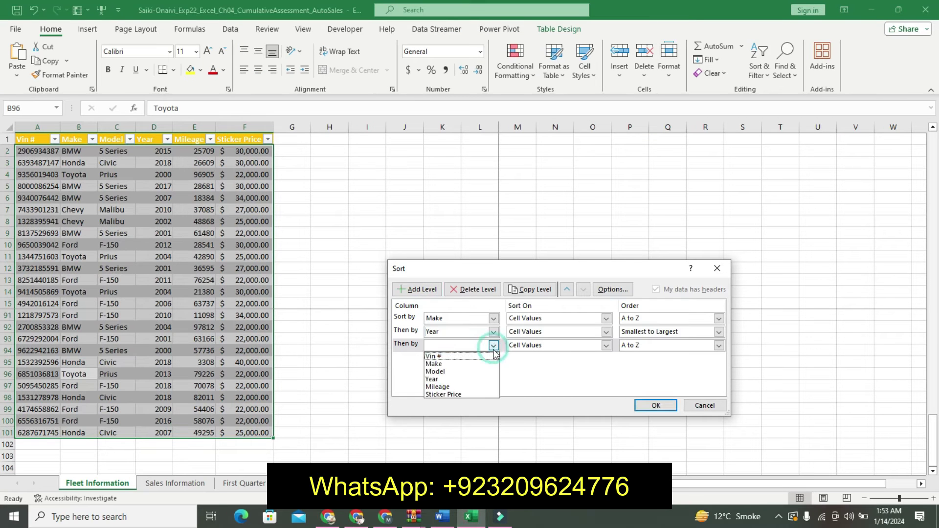
left_click(462, 395)
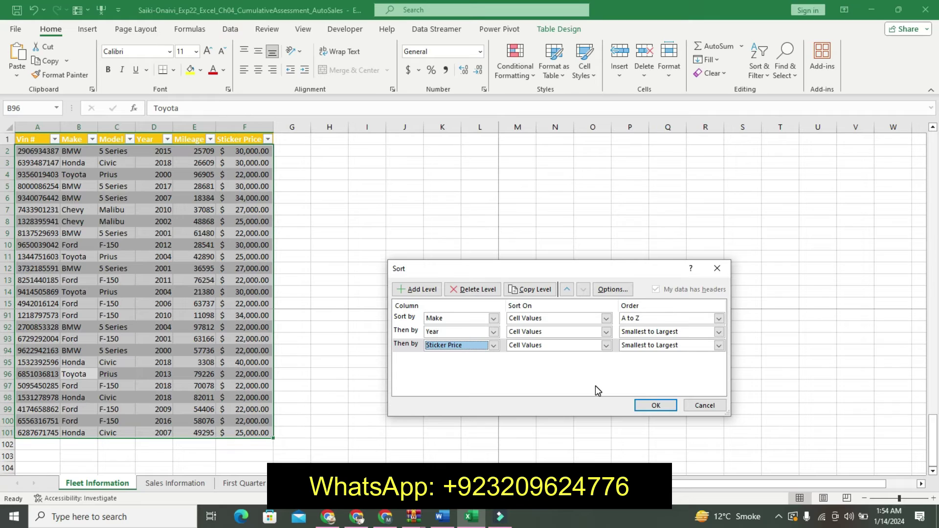
Apply the Make, Year, Sticker Price sort, select an empty cell, and switch to the Word instructions.
left_click(559, 374)
left_click(656, 412)
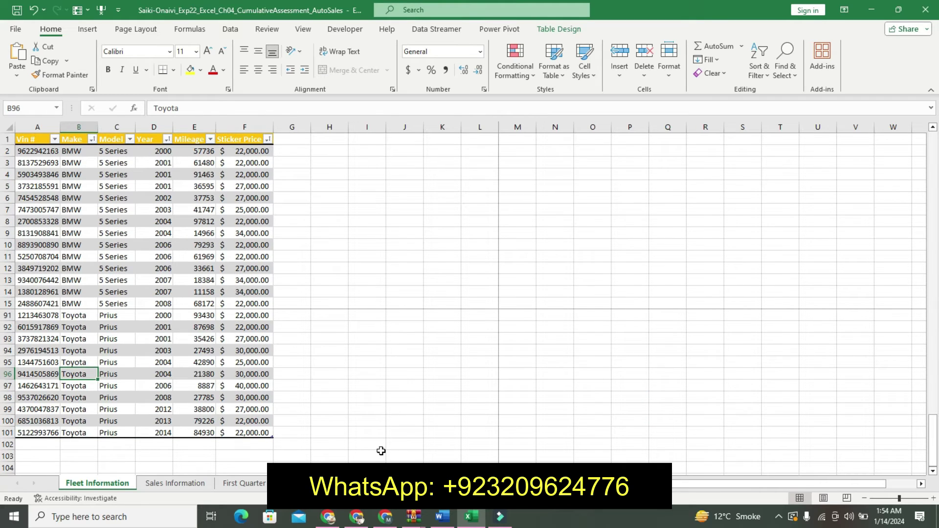
left_click(290, 329)
left_click(442, 517)
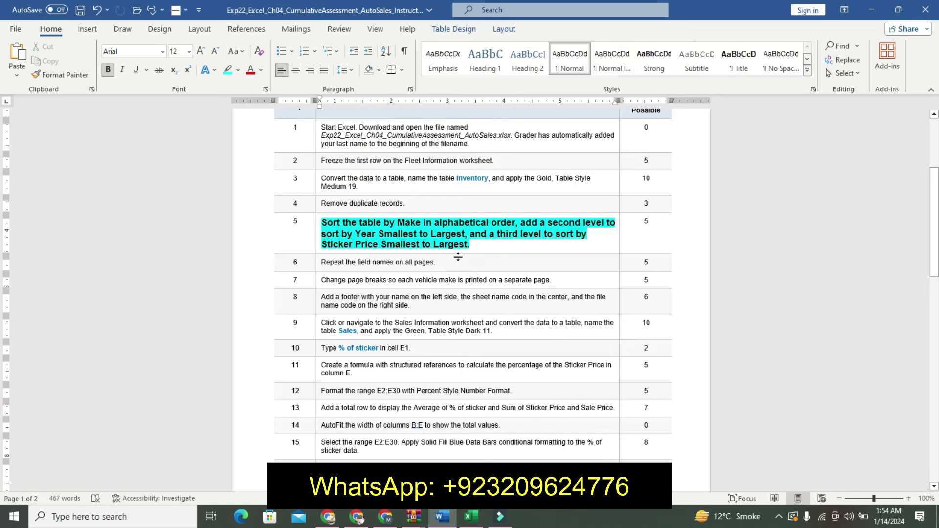
Undo the sorting step's emphasis and make step 6 bold, turquoise-highlighted and 11 pt, then return to Excel.
key("ctrl+z")
key("ctrl+z")
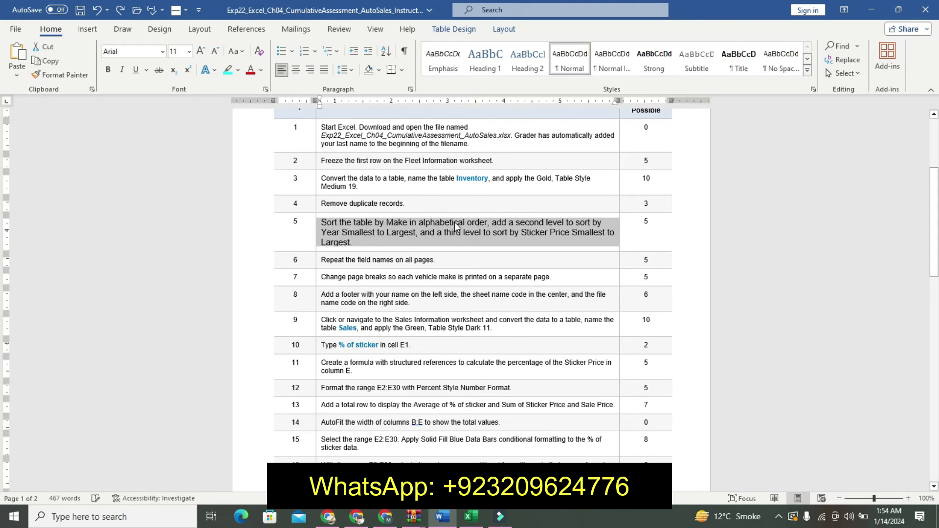
key("ctrl+z")
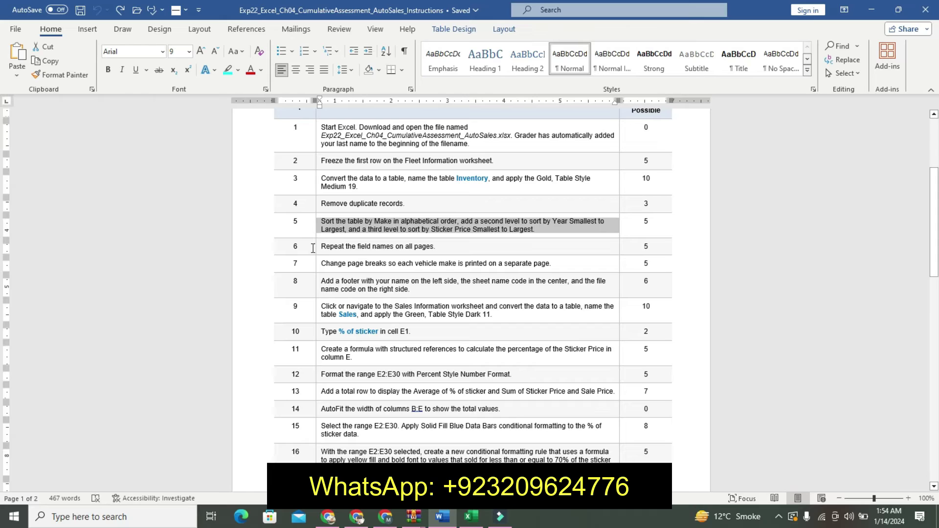
left_click(317, 250)
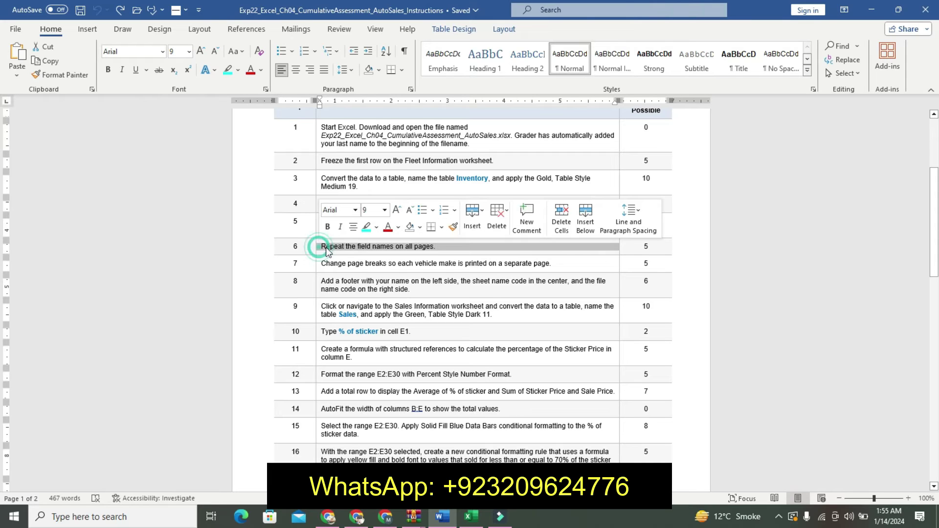
left_click(396, 210)
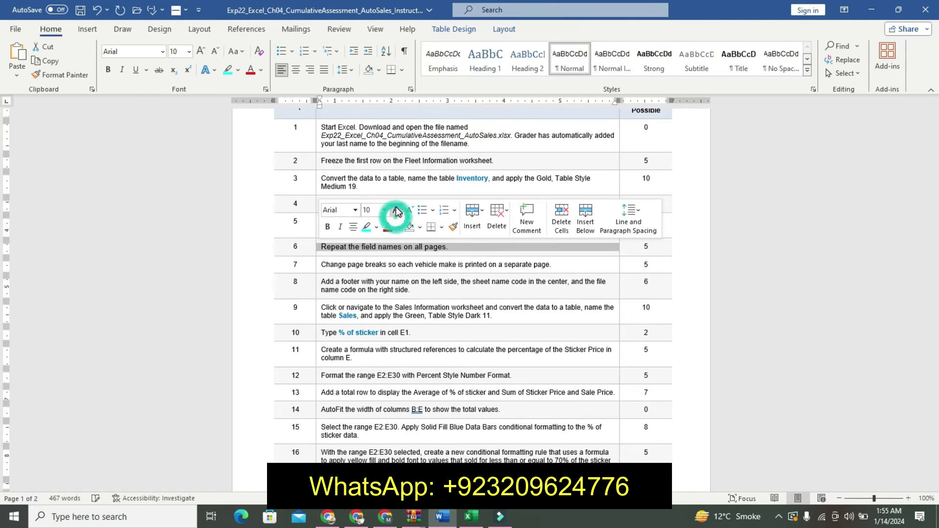
left_click(327, 226)
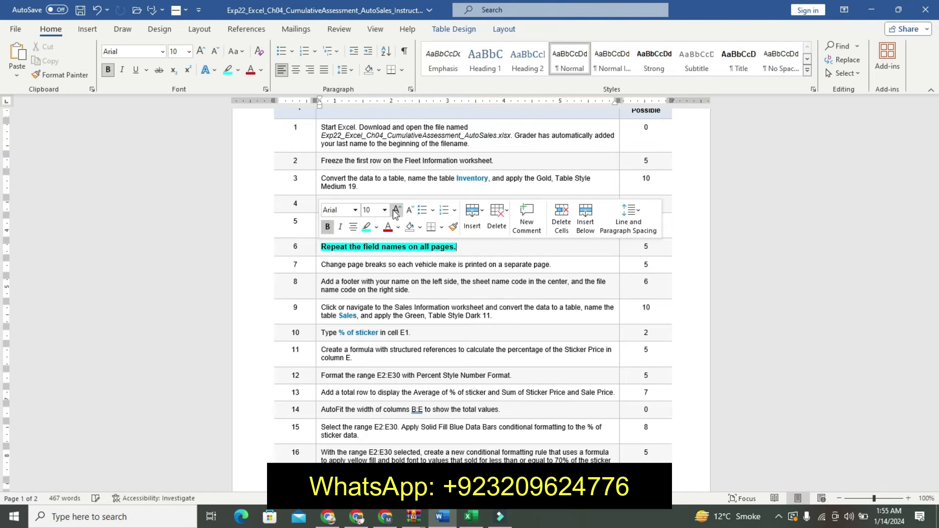
left_click(367, 227)
left_click(396, 216)
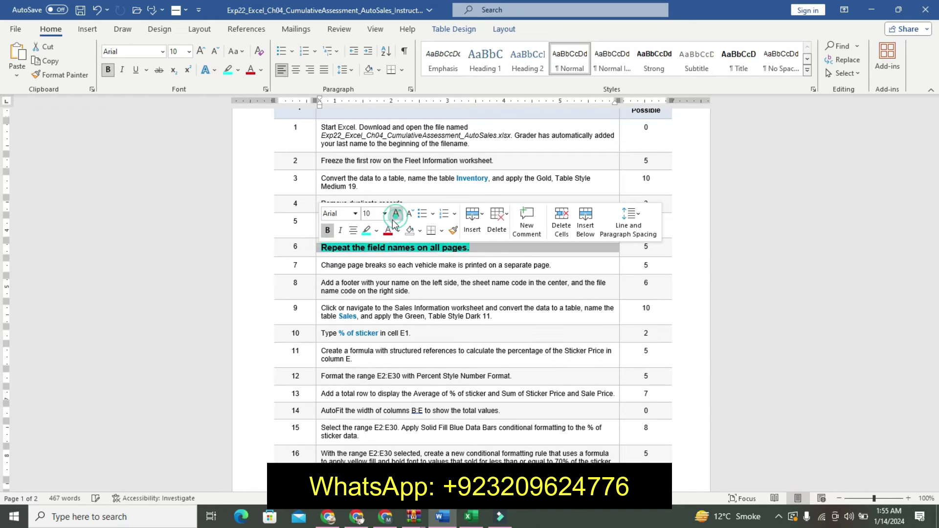
left_click(360, 252)
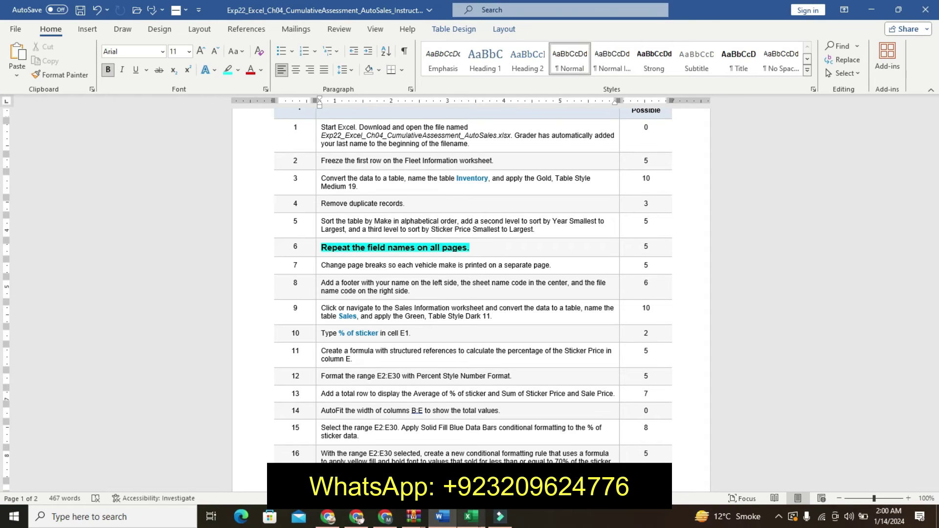
left_click(470, 516)
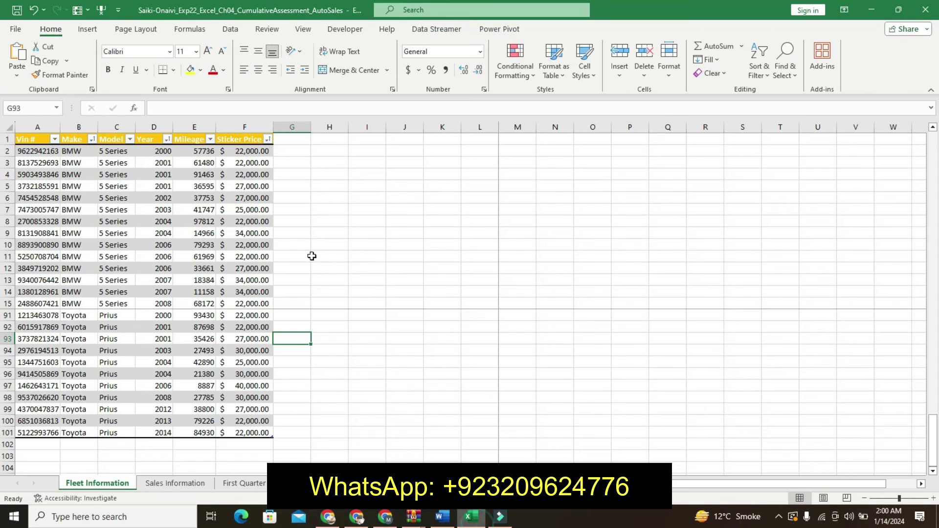
Set Print Titles to repeat row 1 ($1:$1) at the top of every page, then go back to Word.
left_click(143, 30)
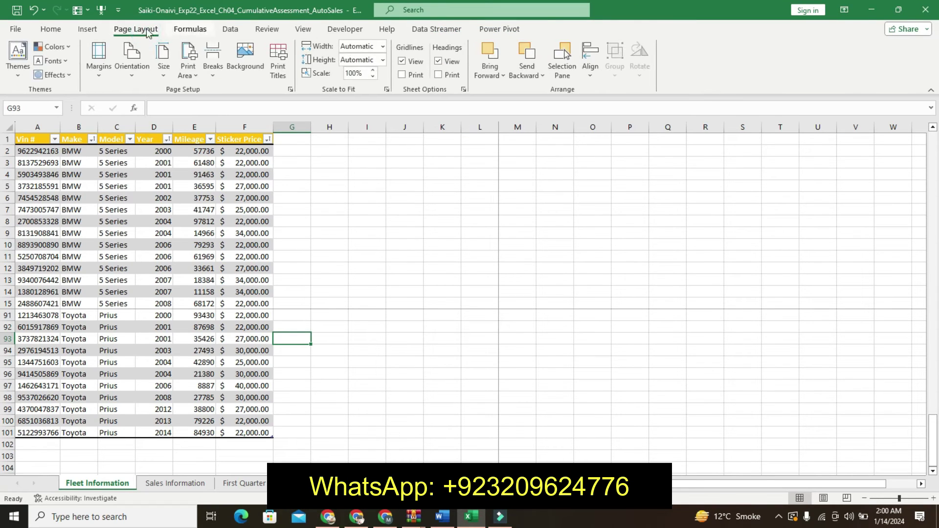
left_click(277, 66)
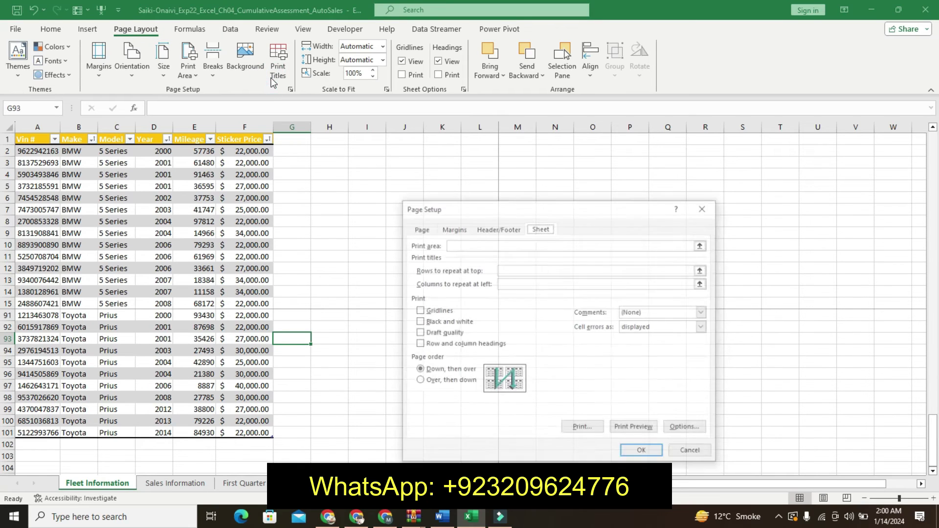
left_click(501, 270)
left_click(8, 140)
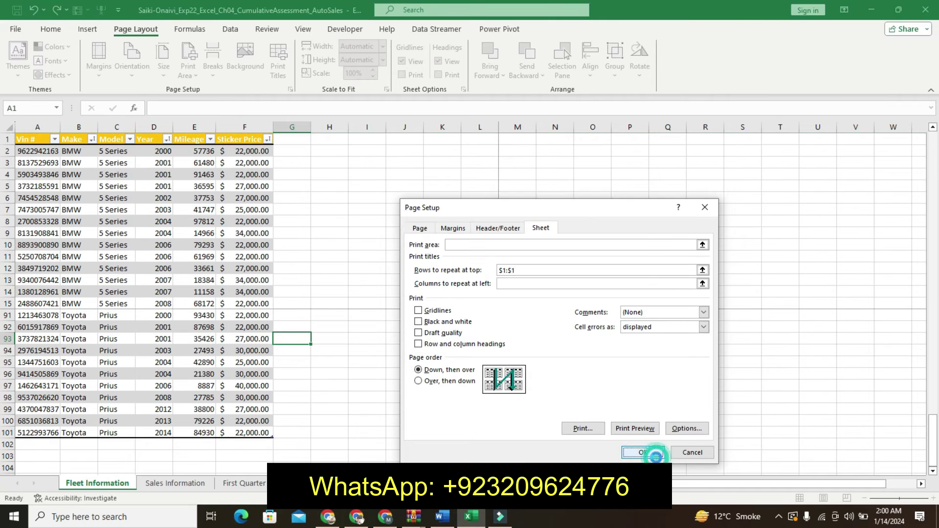
left_click(653, 459)
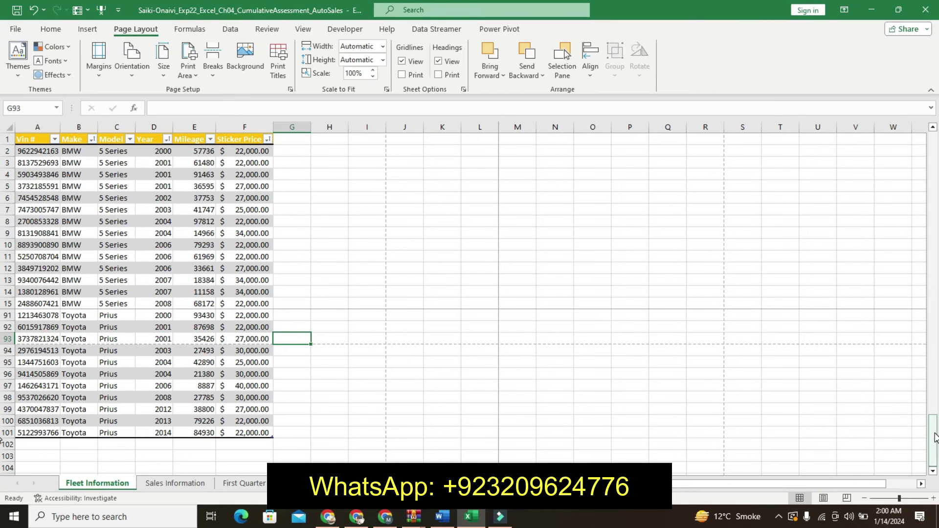
left_click_drag(932, 440, 932, 157)
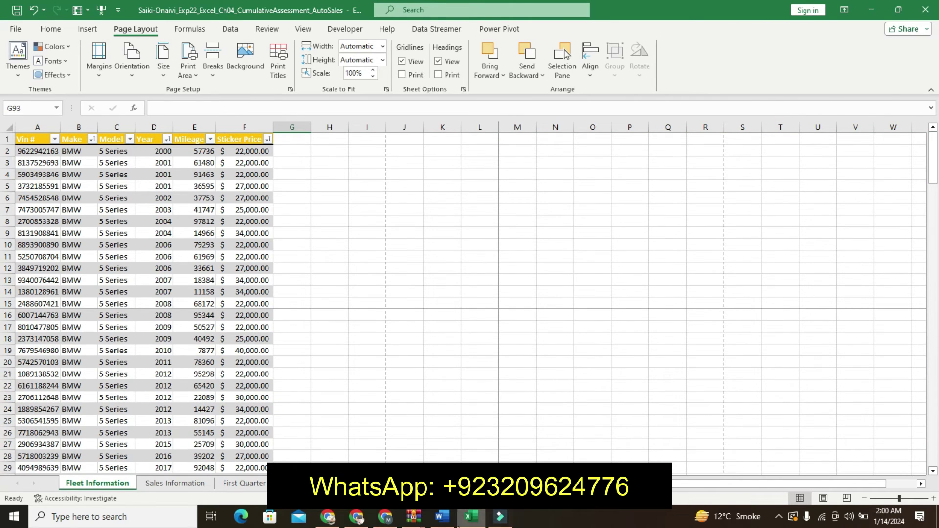
left_click(442, 516)
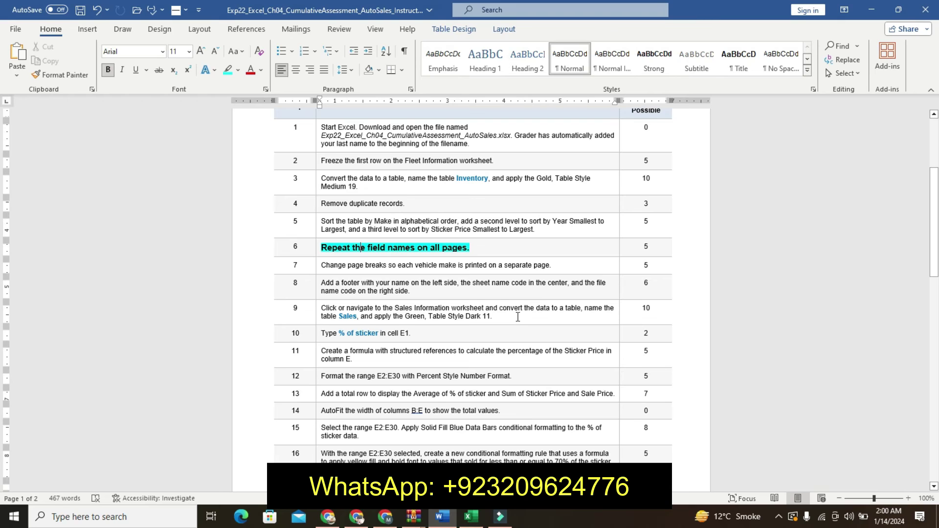
Undo step 6's formatting and make step 7 bold, 12 pt and cyan-highlighted, then return to Excel.
key("ctrl+z")
key("ctrl+z")
key("ctrl+z")
key("ctrl+z")
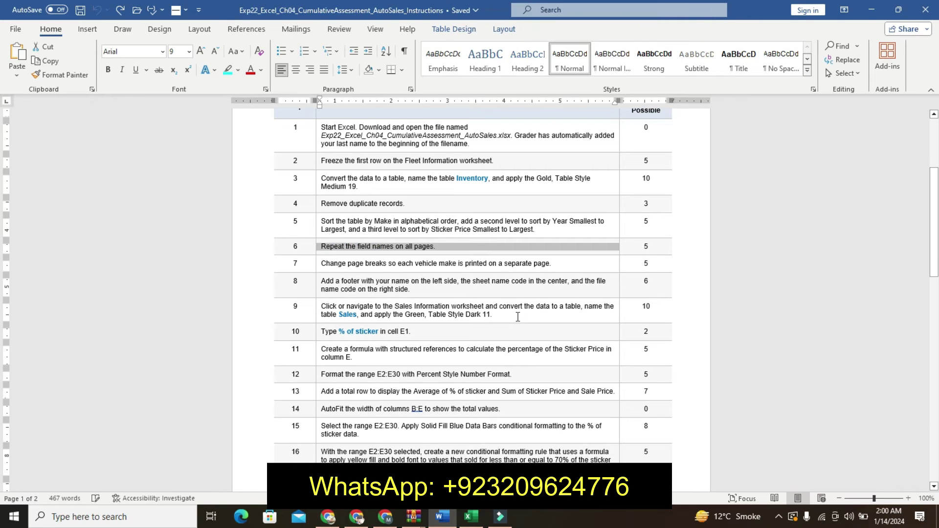
left_click(316, 269)
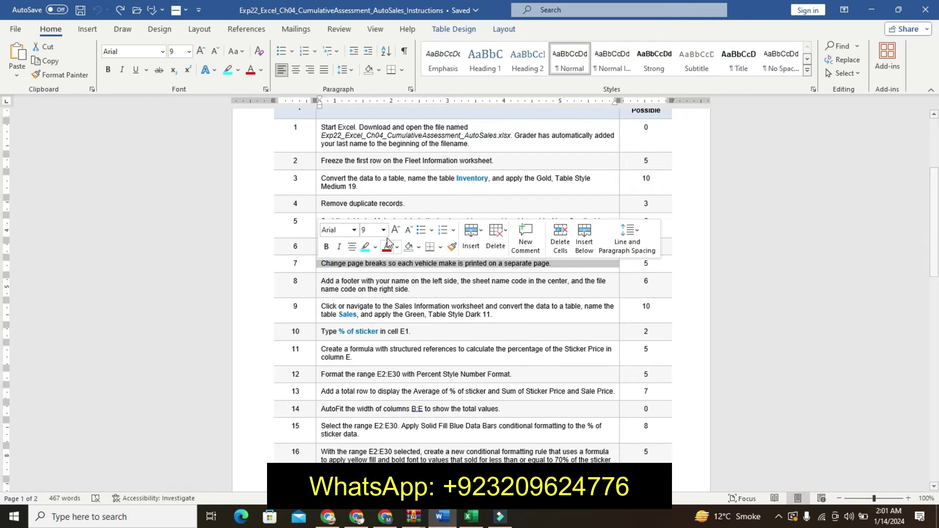
left_click(396, 230)
left_click(395, 230)
left_click(395, 230)
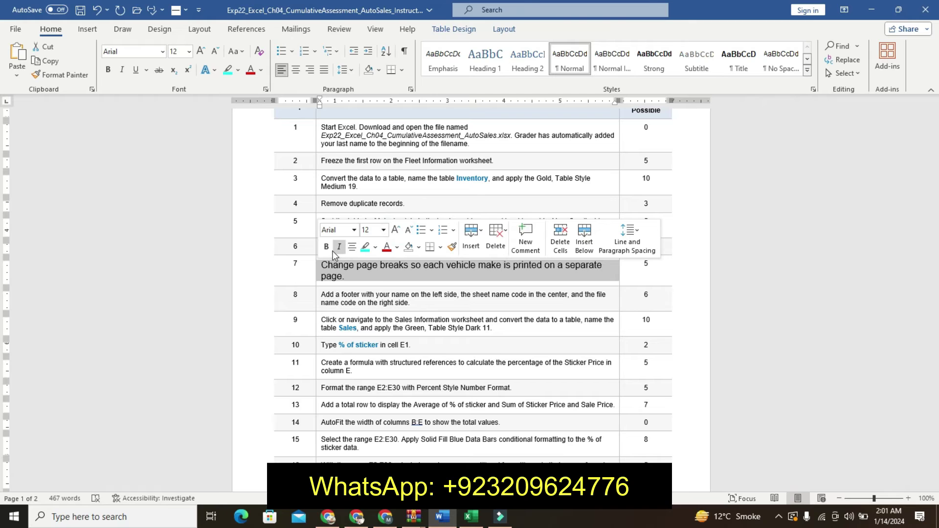
left_click(326, 246)
left_click(364, 247)
left_click(356, 263)
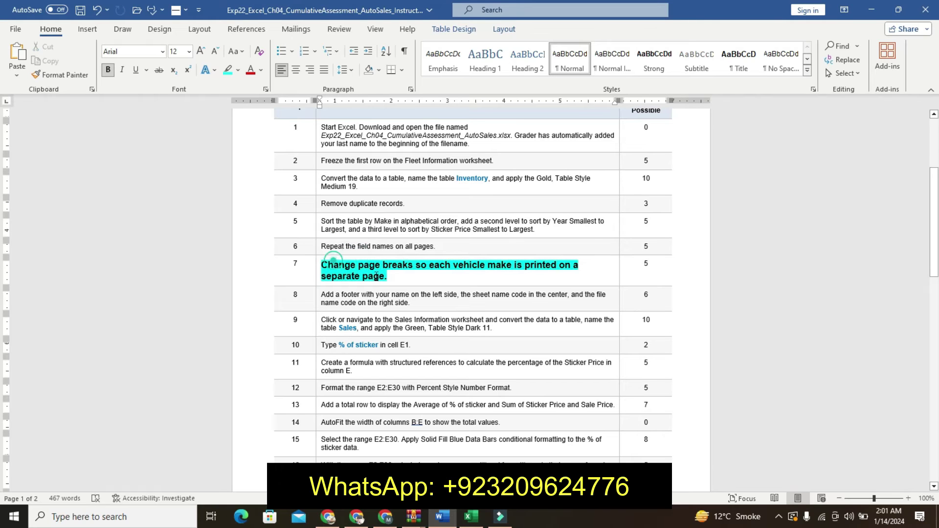
left_click_drag(322, 264, 454, 280)
left_click_drag(934, 209, 909, 207)
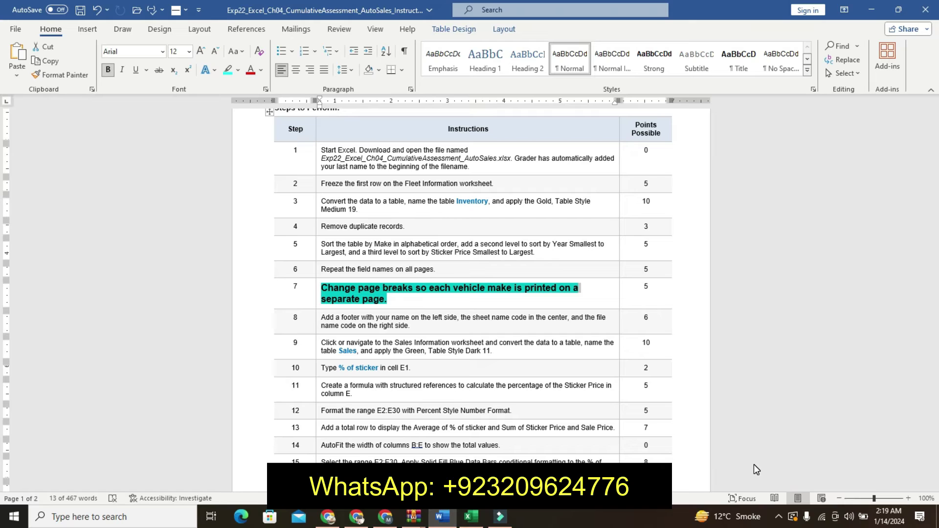
left_click(471, 517)
left_click(194, 280)
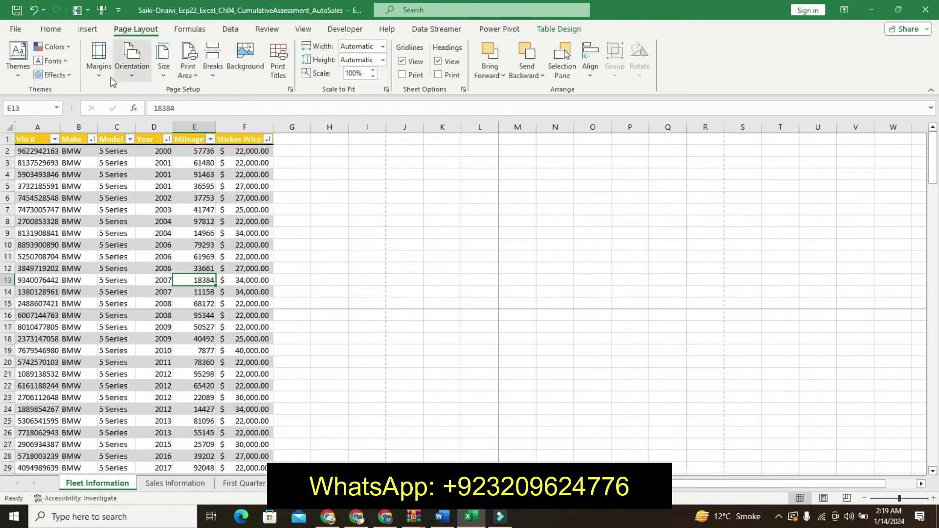
Remove the existing manual page break and, in Page Break Preview, move the first break to the BMW rows' end.
left_click(213, 61)
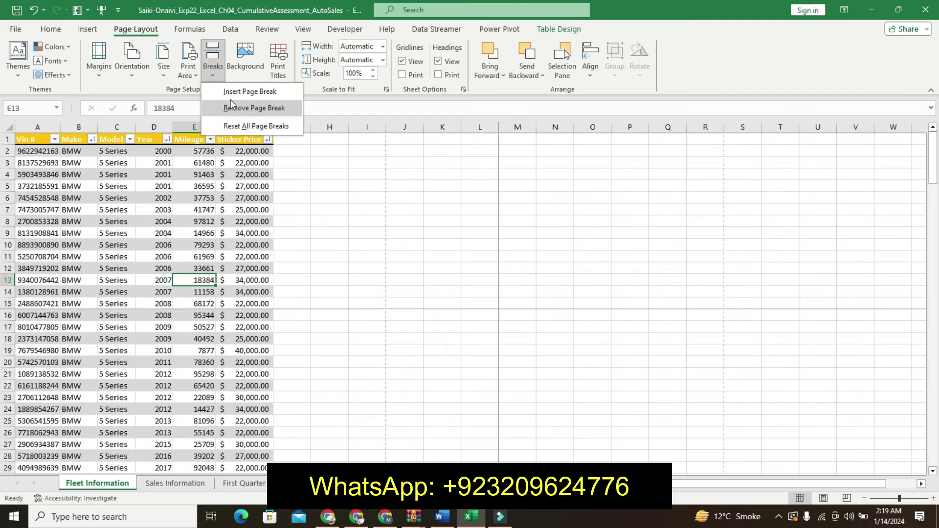
left_click(230, 107)
left_click(267, 29)
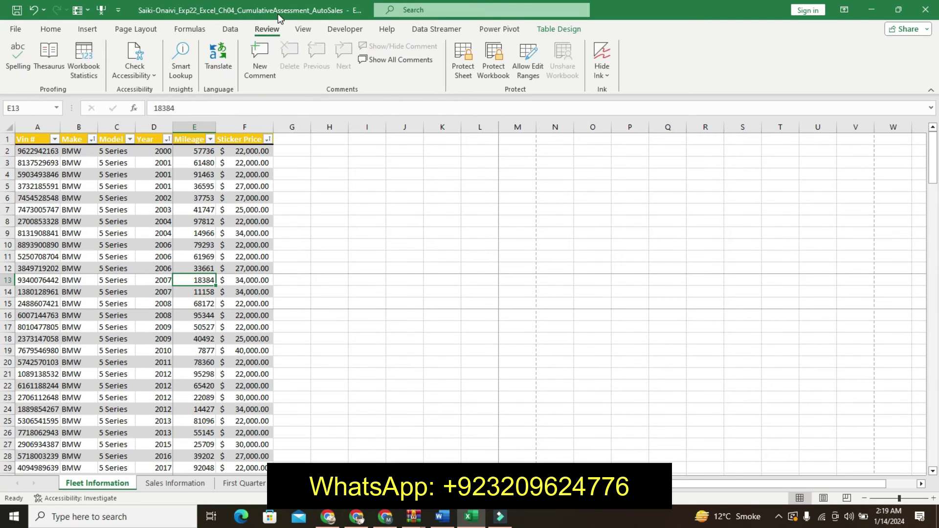
left_click(303, 28)
left_click(43, 67)
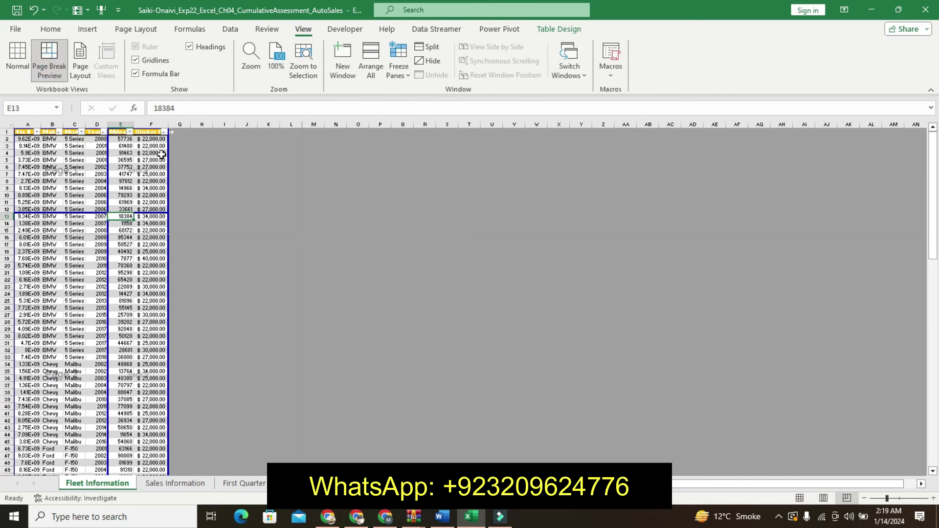
left_click_drag(108, 253, 184, 239)
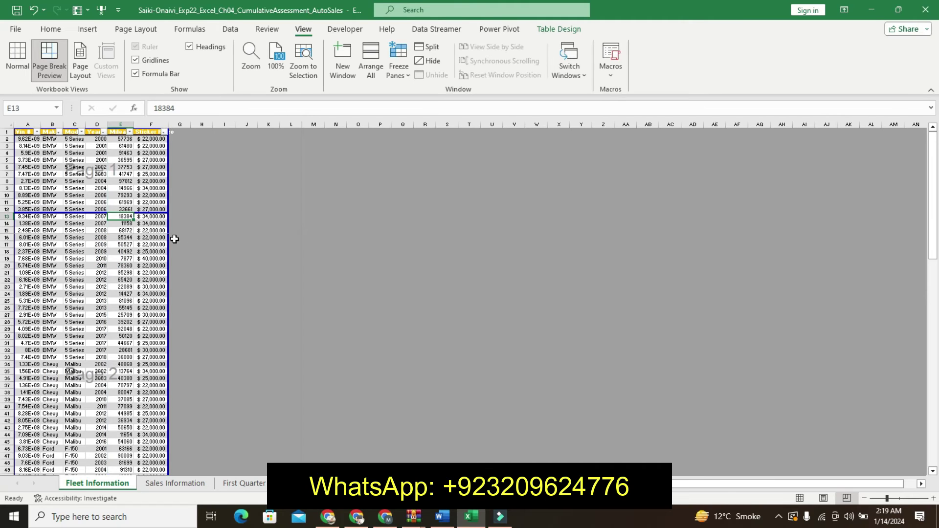
left_click_drag(80, 213, 75, 355)
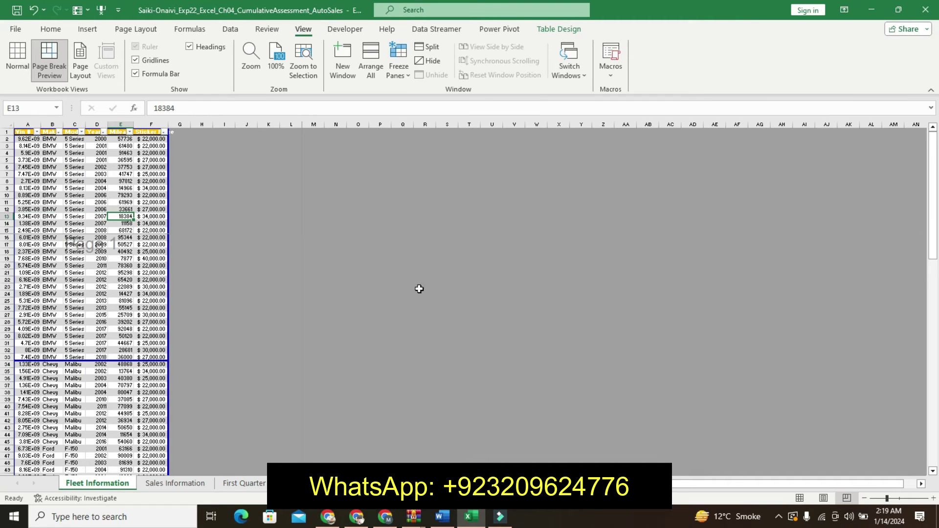
Move the next page break to the make boundary where the Honda rows begin.
mouse_move(932, 240)
left_mouse_down()
mouse_move(933, 268)
mouse_move(911, 307)
left_mouse_up()
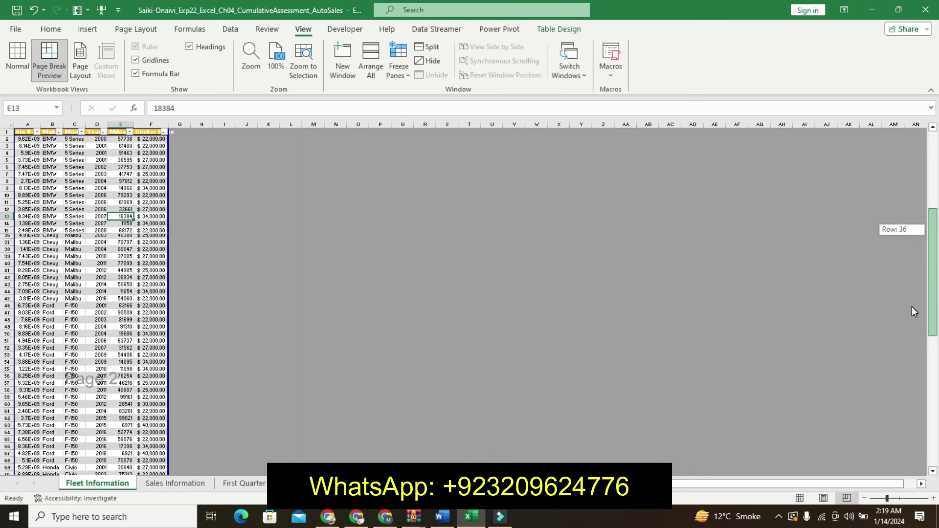
left_click_drag(911, 306, 894, 360)
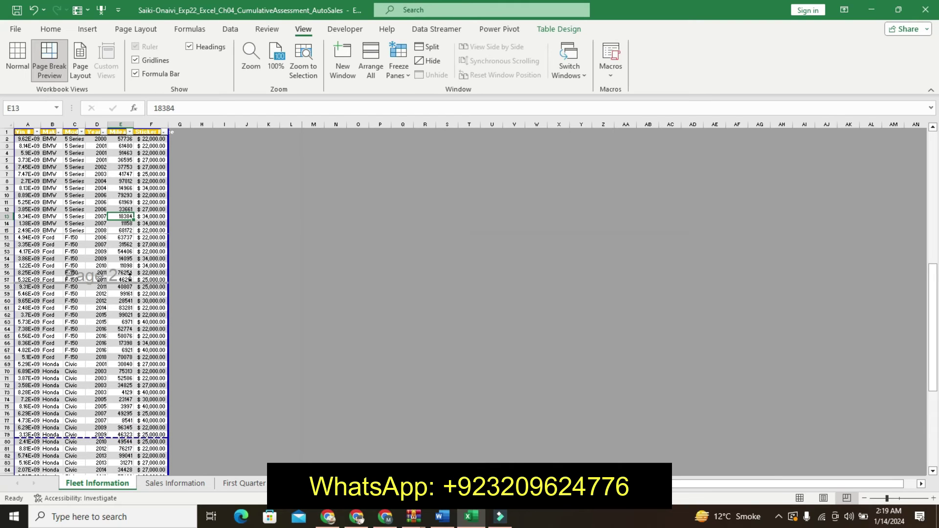
scroll(129, 238, "up", 2)
scroll(129, 200, "up", 1)
left_click_drag(110, 262, 110, 268)
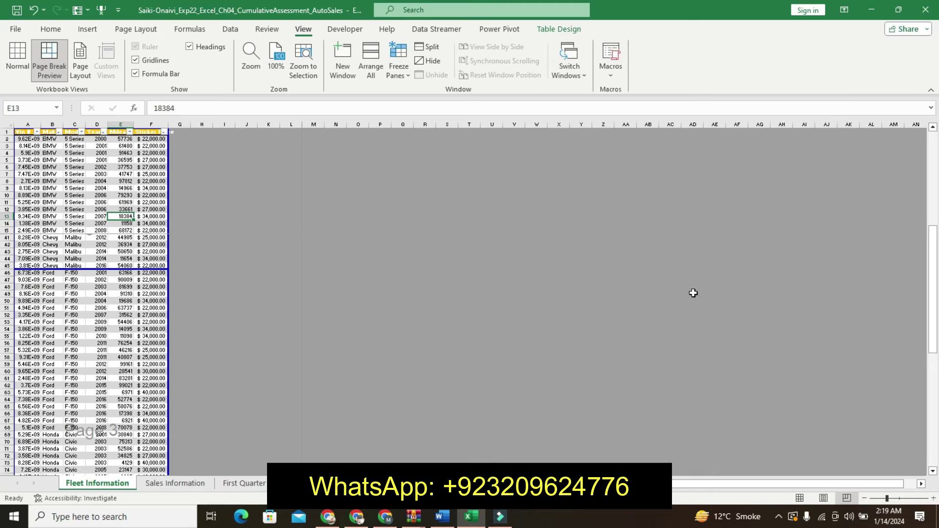
mouse_move(933, 290)
left_mouse_down()
mouse_move(925, 221)
mouse_move(936, 372)
left_mouse_up()
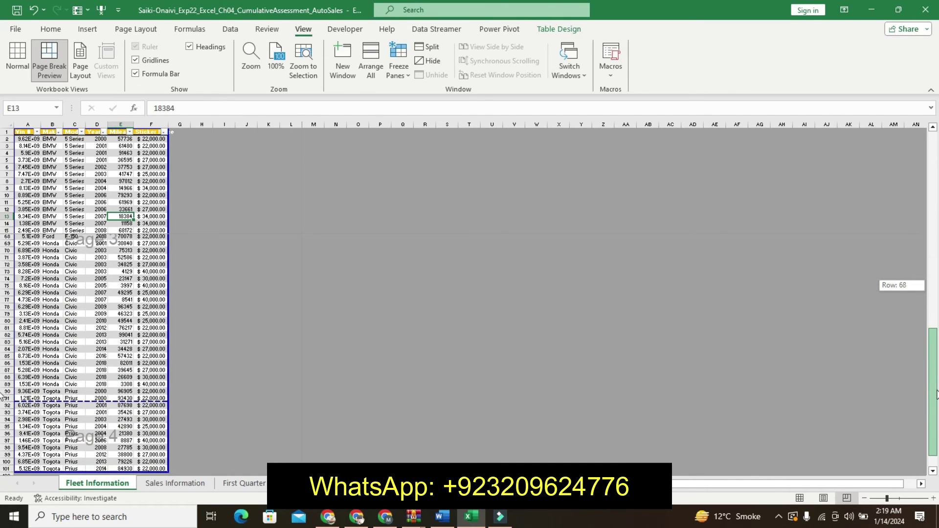
left_click_drag(937, 372, 936, 403)
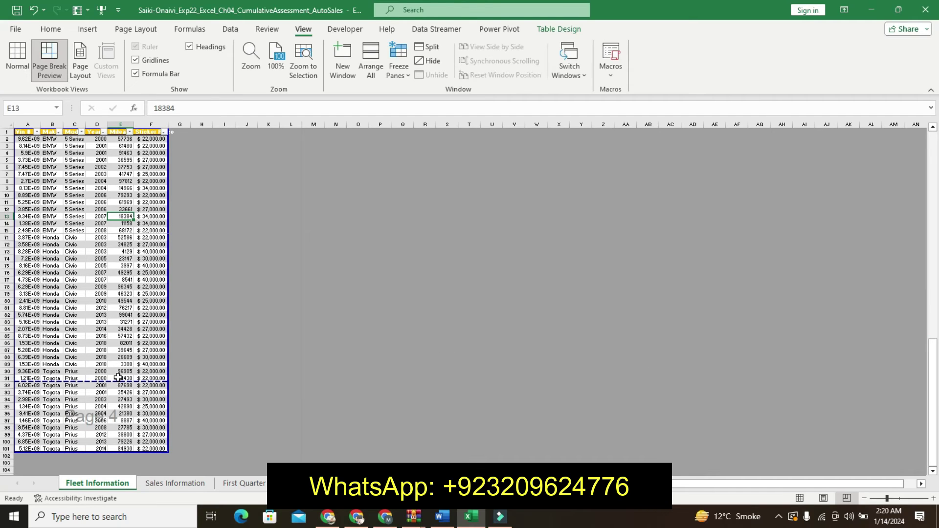
mouse_move(118, 379)
left_mouse_down()
mouse_move(121, 248)
mouse_move(116, 290)
mouse_move(111, 270)
left_mouse_up()
left_click(246, 321)
Toggle between Normal view and Page Break Preview to check the breaks, ending at the top on an empty cell.
mouse_move(932, 373)
left_mouse_down()
mouse_move(933, 400)
mouse_move(934, 185)
left_mouse_up()
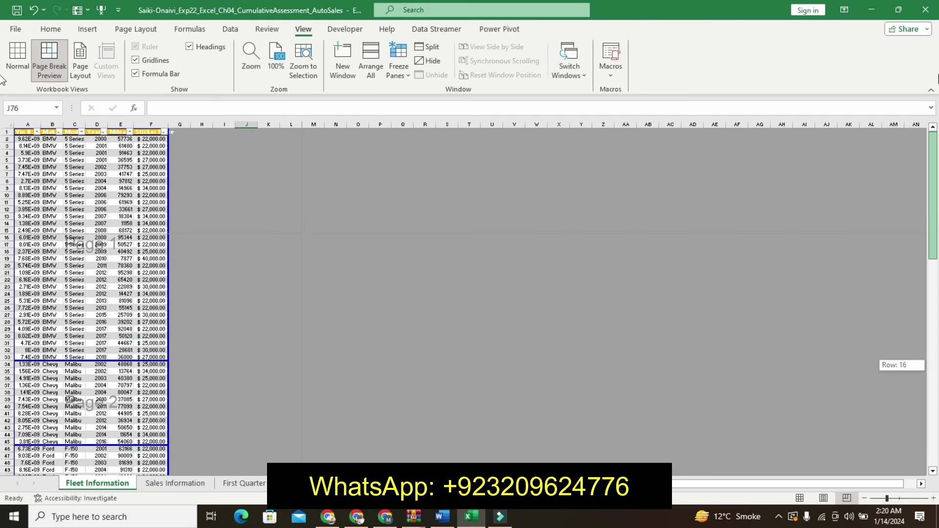
left_click(602, 279)
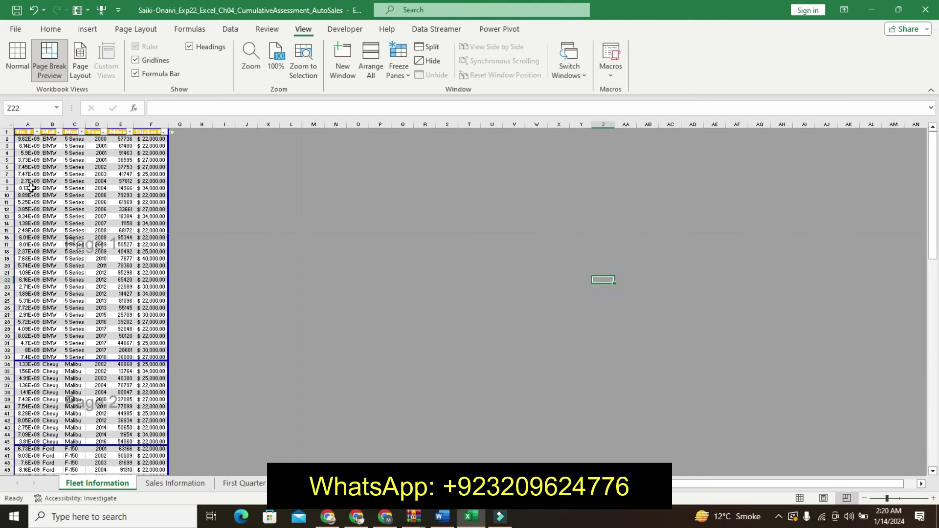
left_click(13, 70)
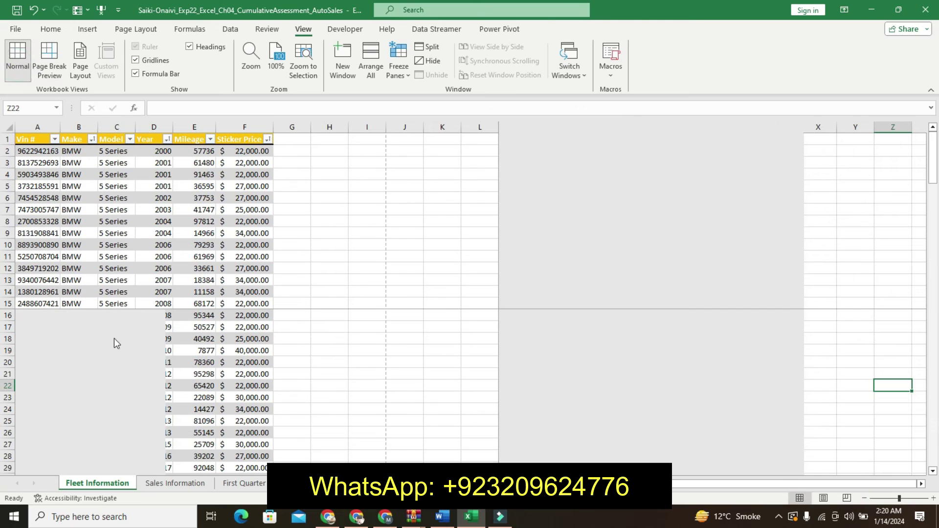
left_click(394, 329)
left_click(331, 222)
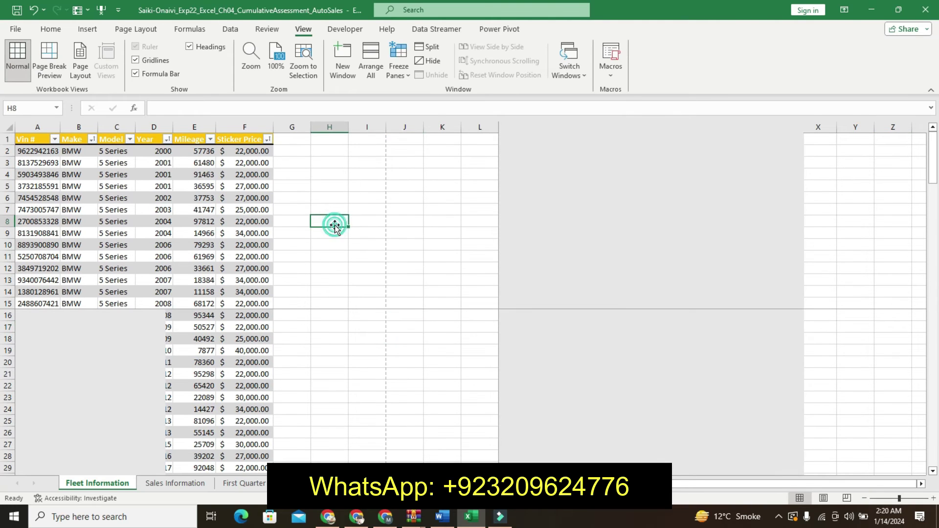
key("alt+w")
key("i")
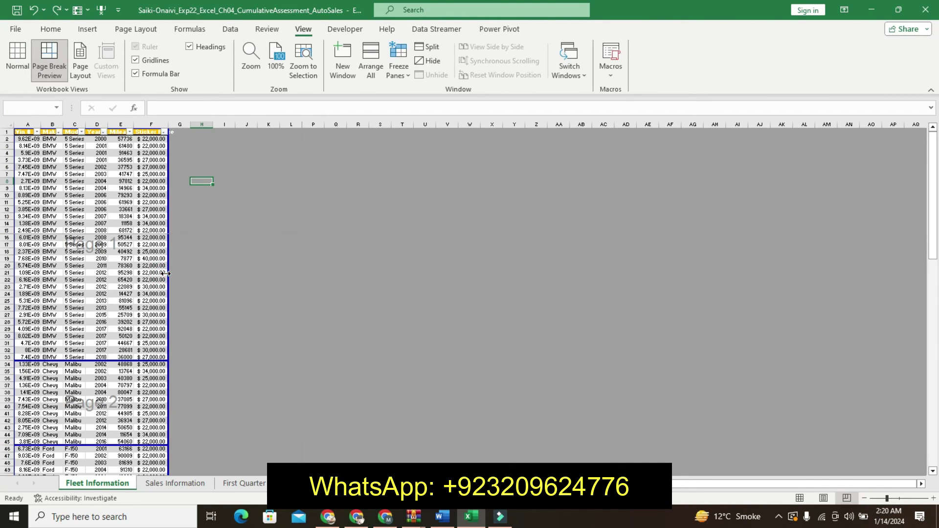
left_click(137, 287)
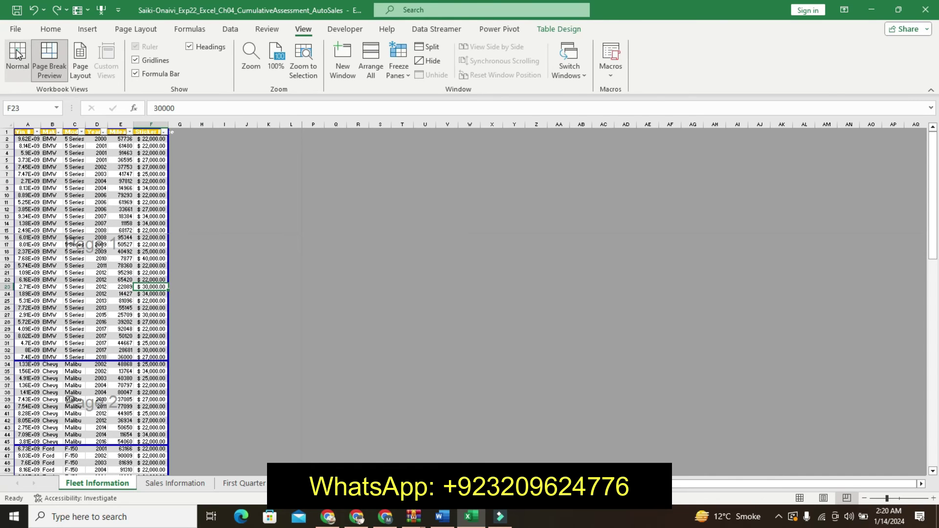
left_click(17, 53)
left_click(205, 280)
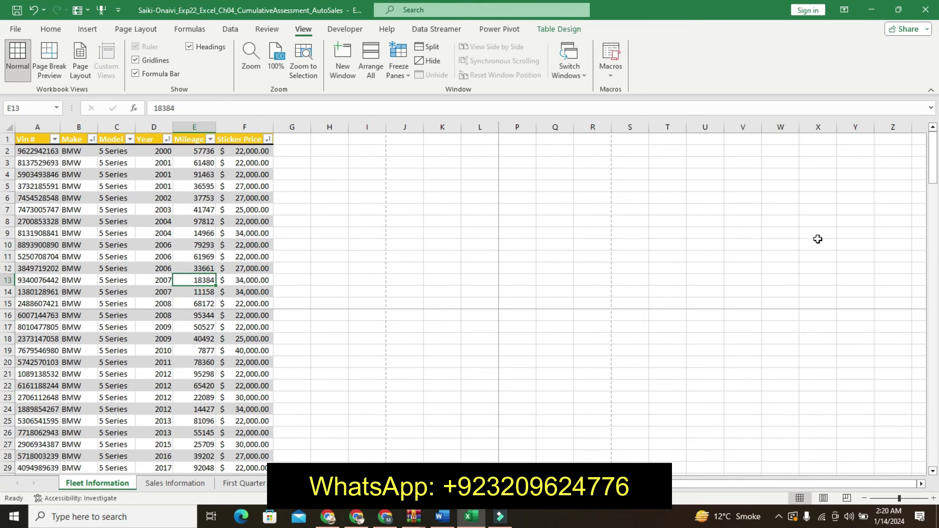
mouse_move(932, 157)
left_mouse_down()
mouse_move(910, 488)
mouse_move(901, 147)
left_mouse_up()
left_click(555, 373)
Back in Word, undo the enlarged bold highlighting on step 7.
left_click(443, 515)
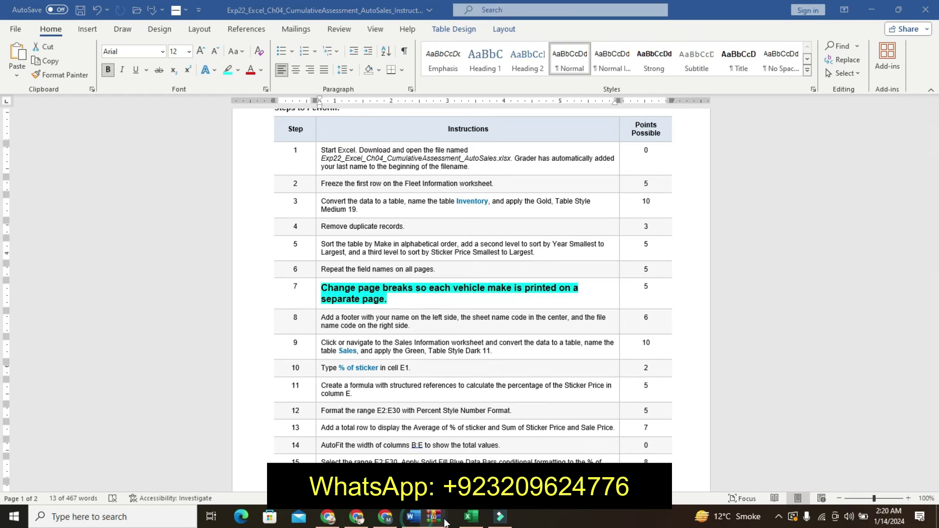
left_click_drag(429, 522, 416, 522)
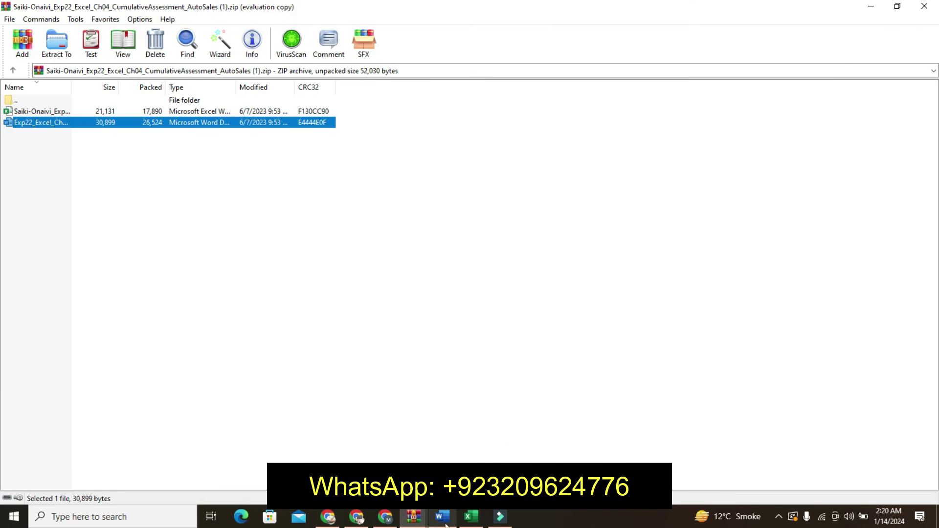
key("ctrl+z")
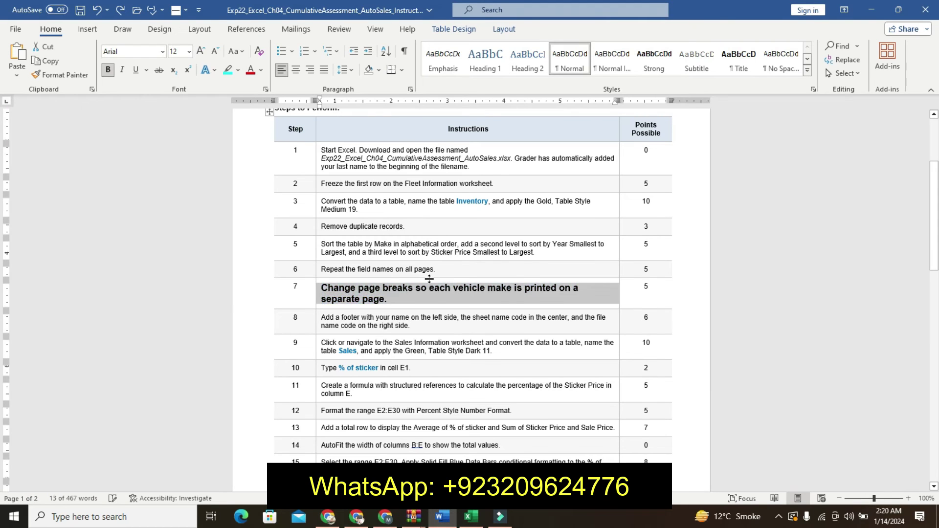
key("ctrl+z")
key("ctrl+z")
key("ctrl+z")
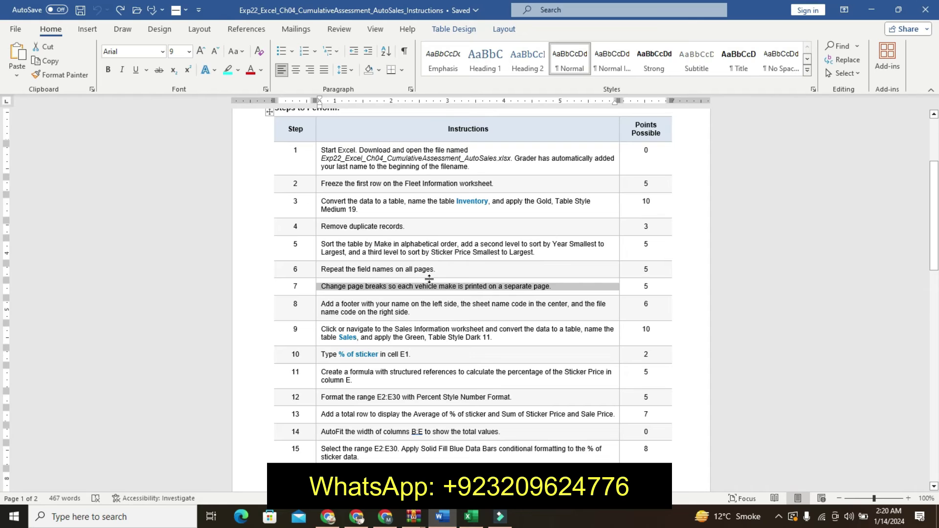
Make the step 8 footer instruction 12 pt, bold and cyan-highlighted, then select the whole sentence.
left_click(318, 312)
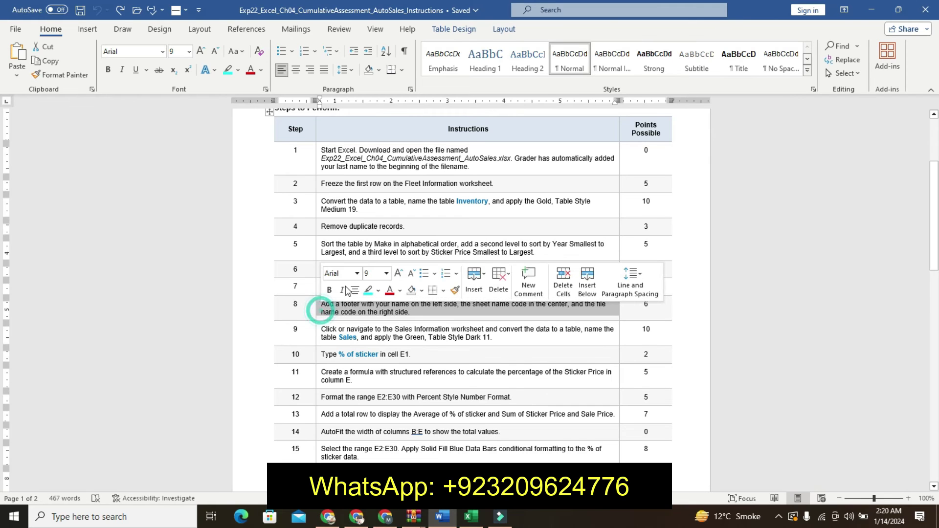
left_click(400, 274)
left_click(400, 273)
left_click(400, 274)
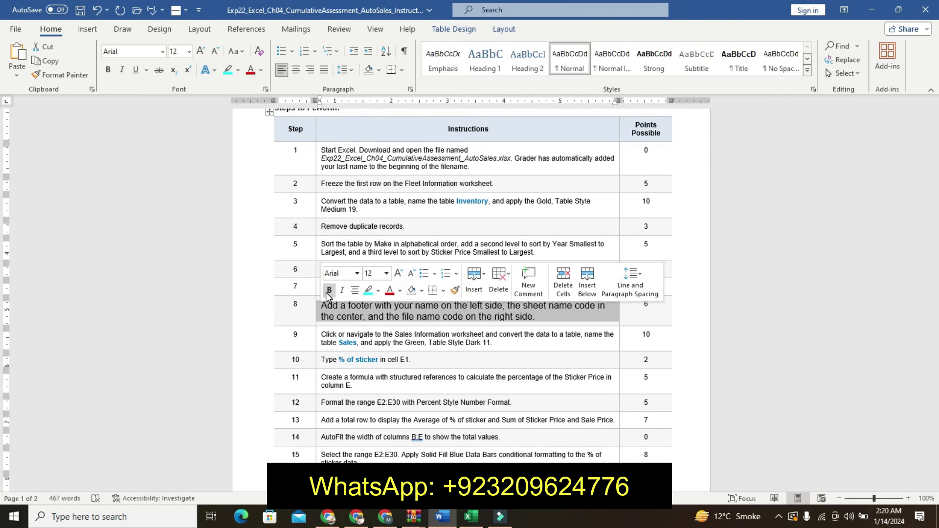
left_click(329, 291)
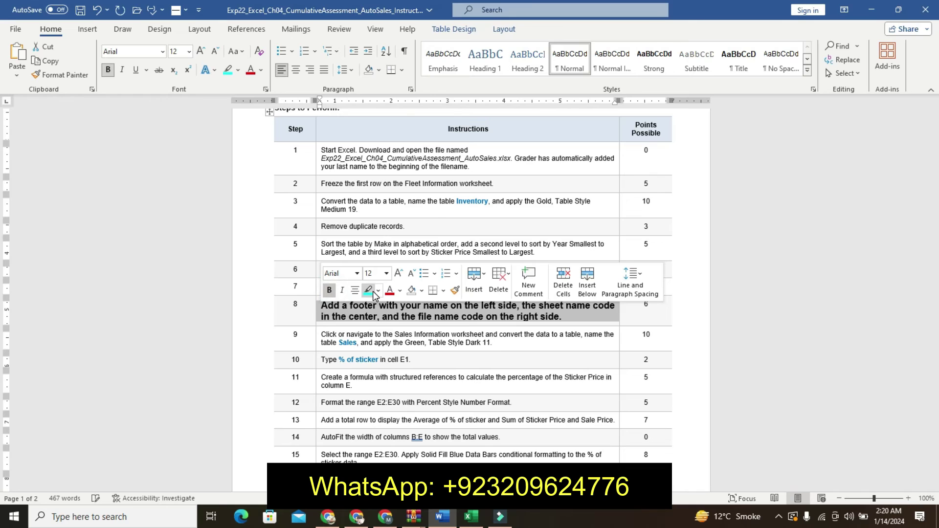
left_click(369, 290)
left_click(323, 304)
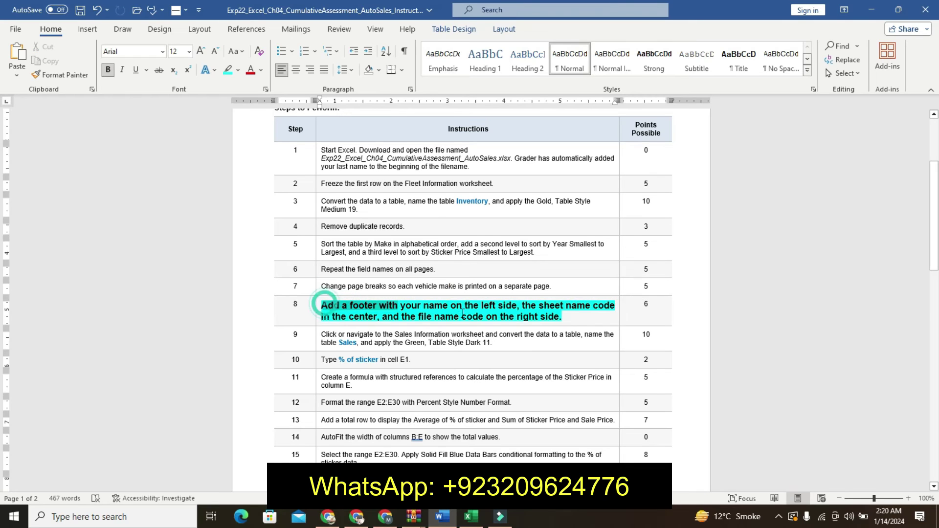
left_click_drag(463, 313, 562, 317)
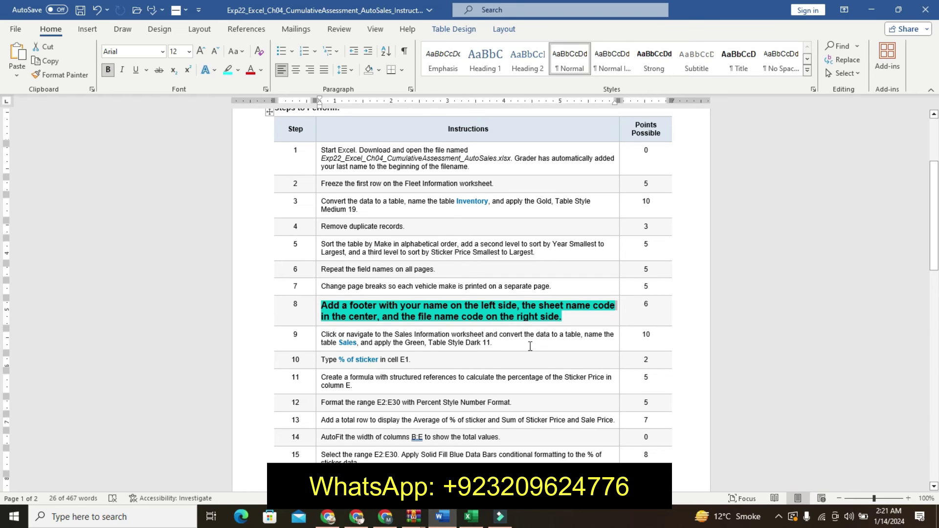
Open the Page Setup Header/Footer settings for the Fleet Information sheet.
mouse_move(470, 516)
left_click(469, 442)
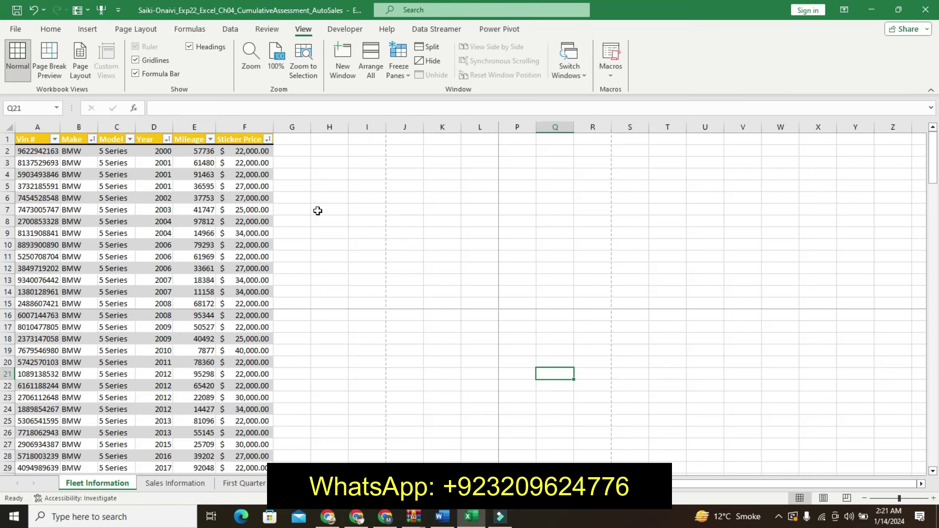
left_click(86, 30)
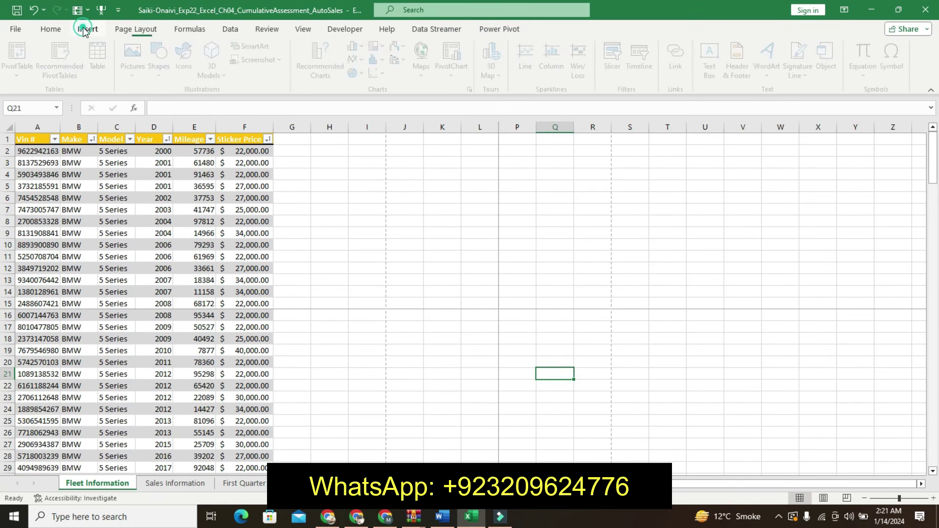
left_click(136, 29)
left_click(99, 64)
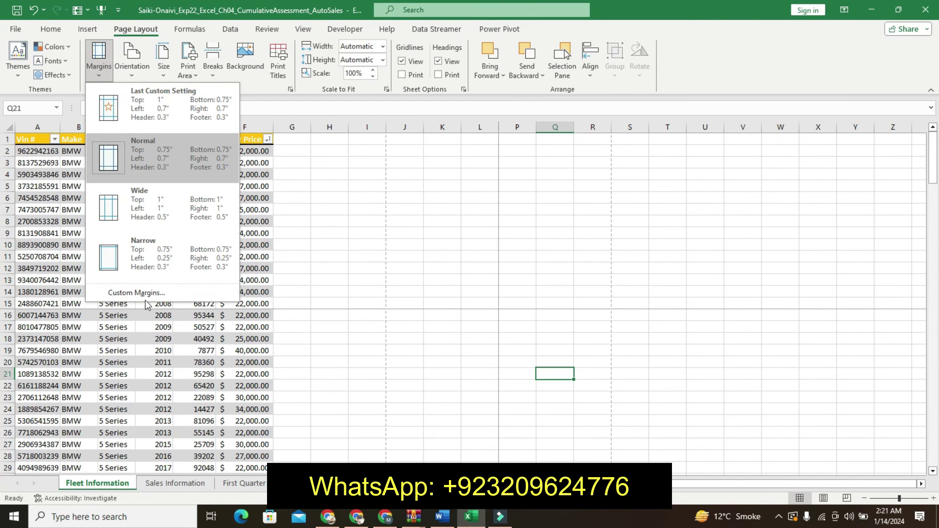
left_click(139, 292)
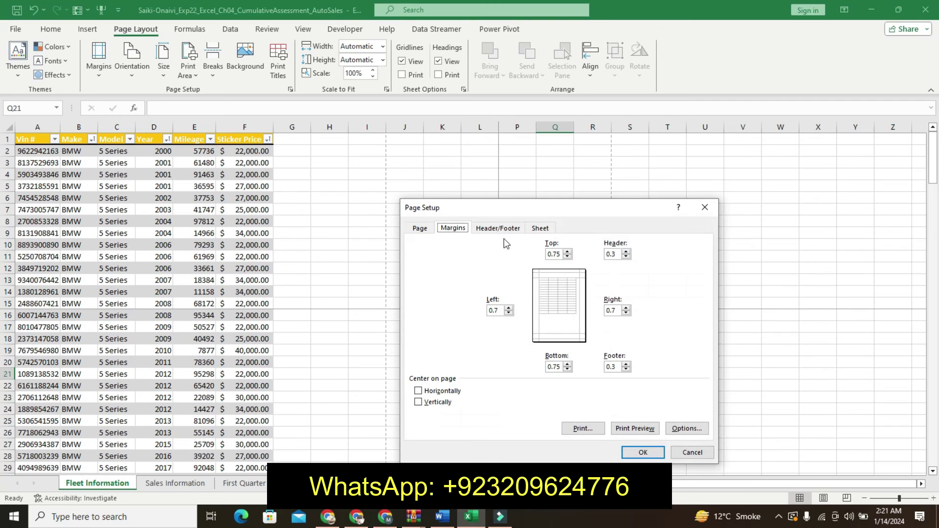
left_click(498, 227)
Build a custom footer with XYZ on the left, sheet name centred, file name on the right.
left_click(606, 304)
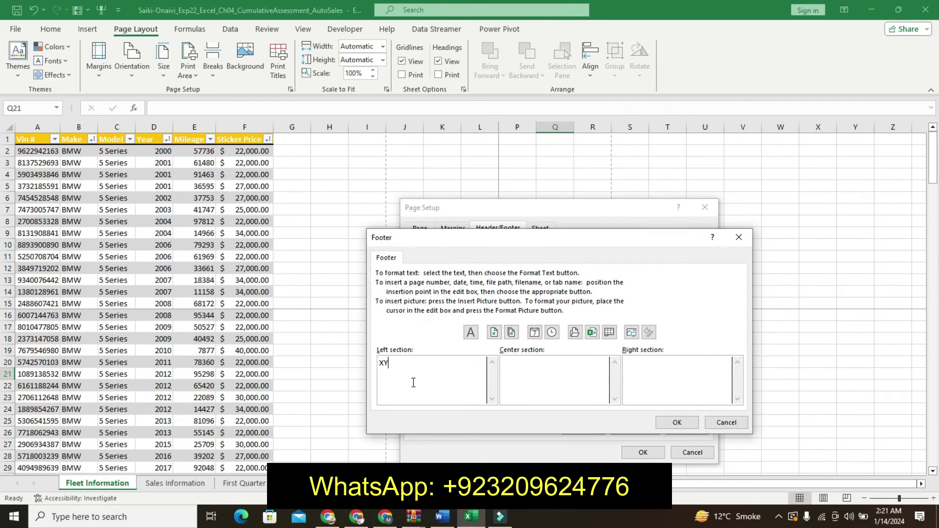
left_click(609, 332)
left_click(563, 384)
left_click(609, 332)
left_click(633, 363)
left_click(591, 332)
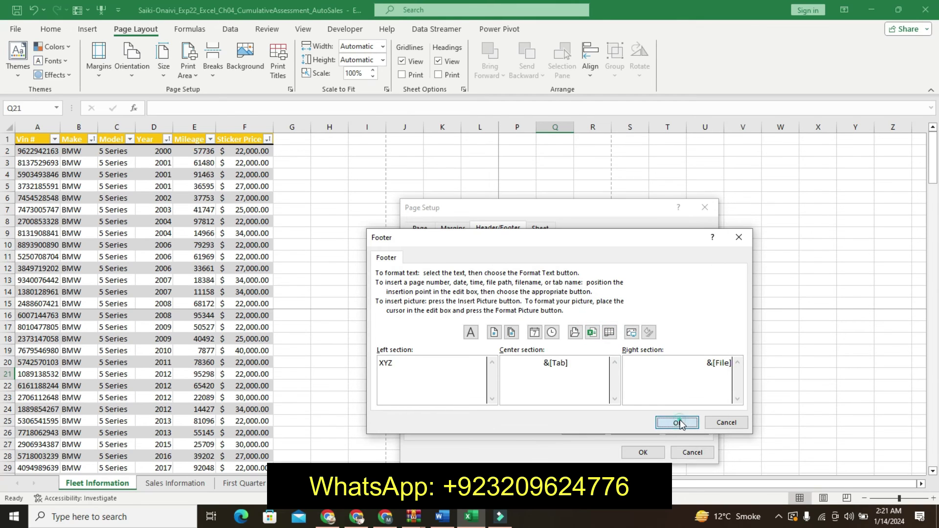
left_click(677, 422)
Recheck the custom footer and apply the page setup to the sheet.
left_click(570, 386)
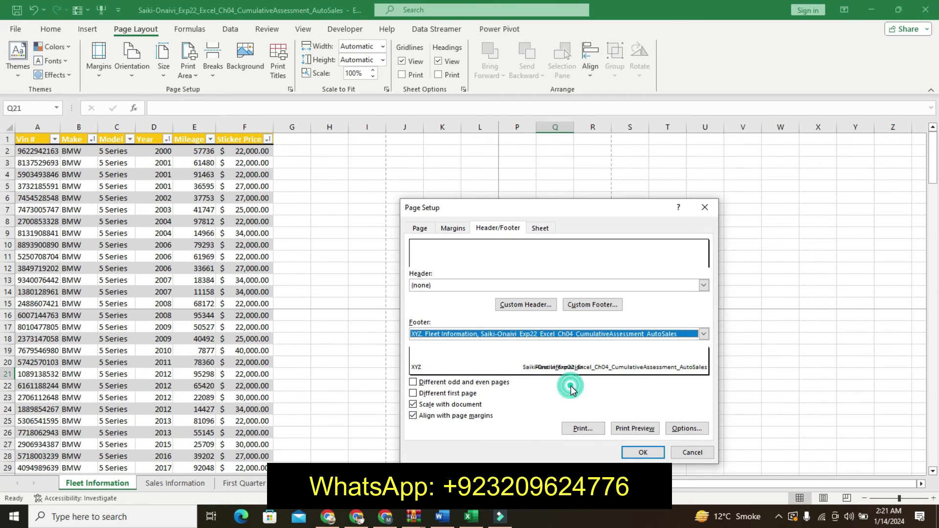
left_click(592, 304)
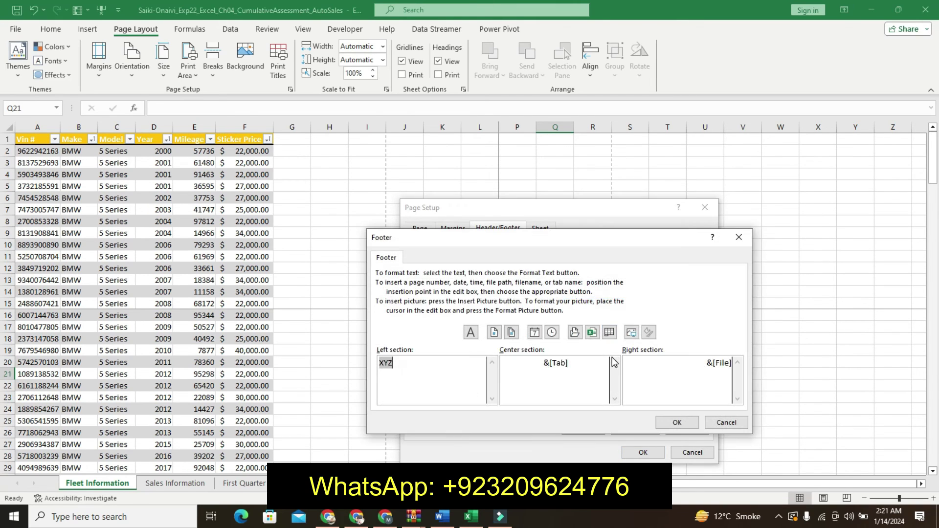
left_click(677, 422)
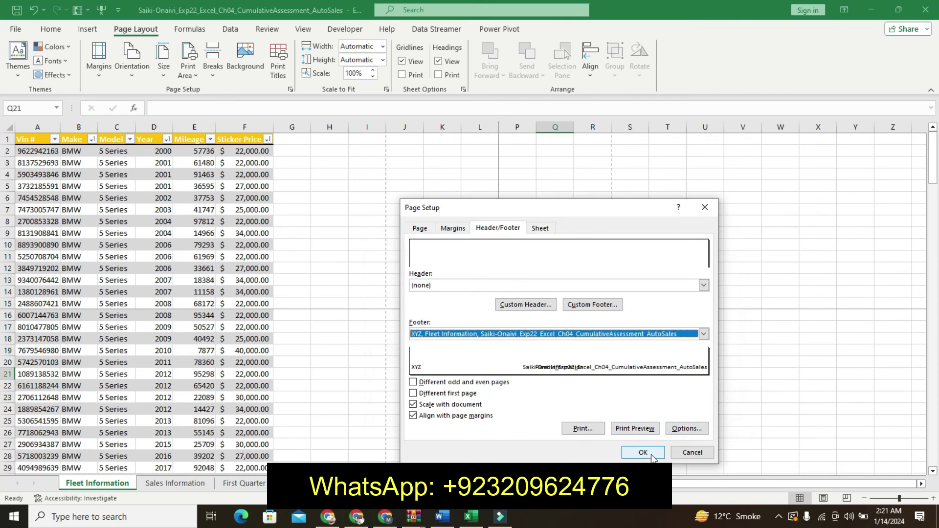
left_click(643, 452)
left_click(555, 407)
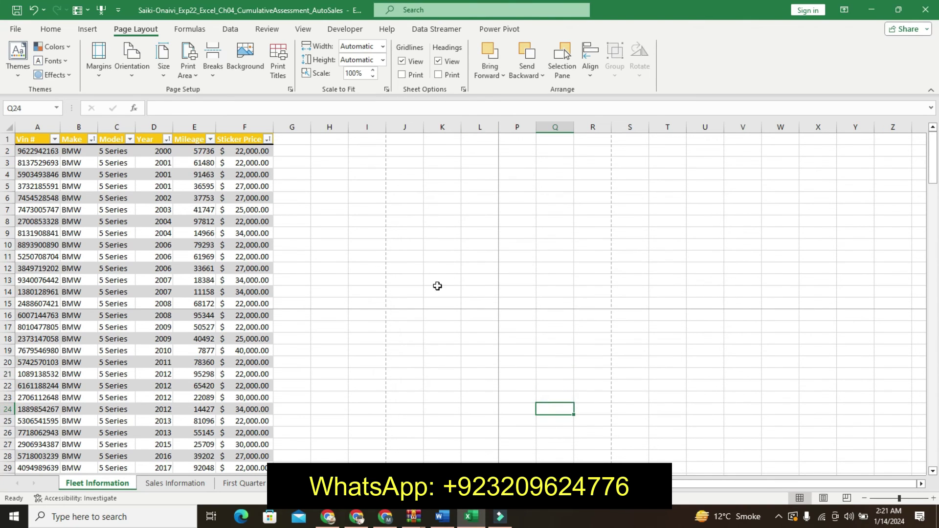
Restore step 8 to plain text and make step 9 larger, bold and cyan-highlighted in Word.
left_click(442, 516)
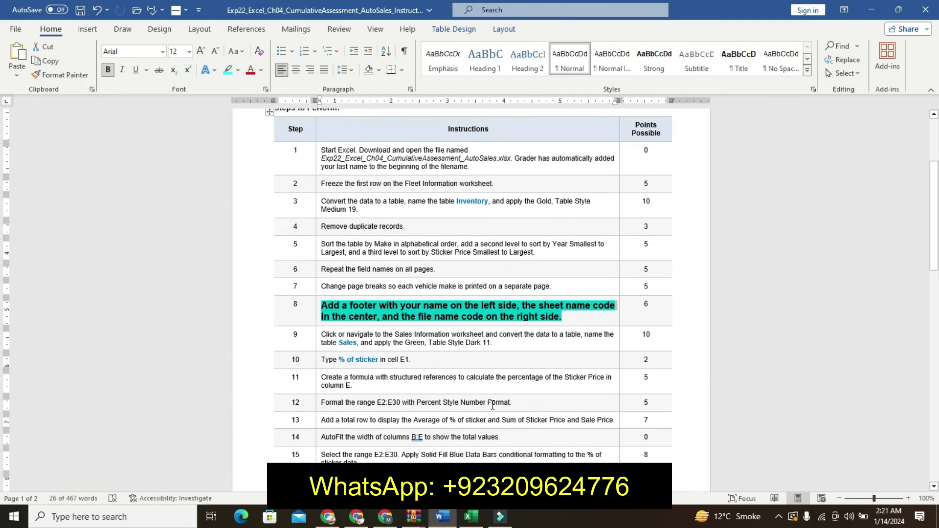
key("ctrl+z")
key("ctrl+z")
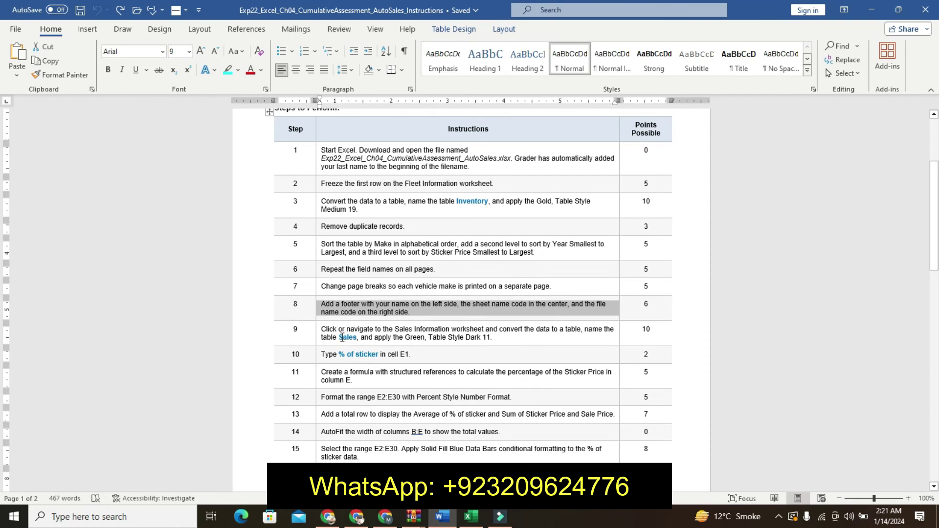
left_click(317, 338)
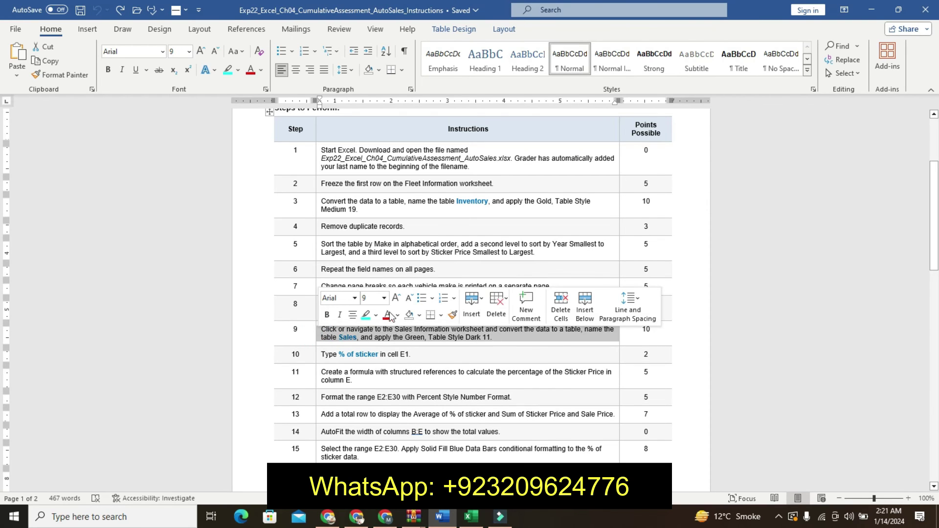
left_click(396, 298)
left_click(396, 297)
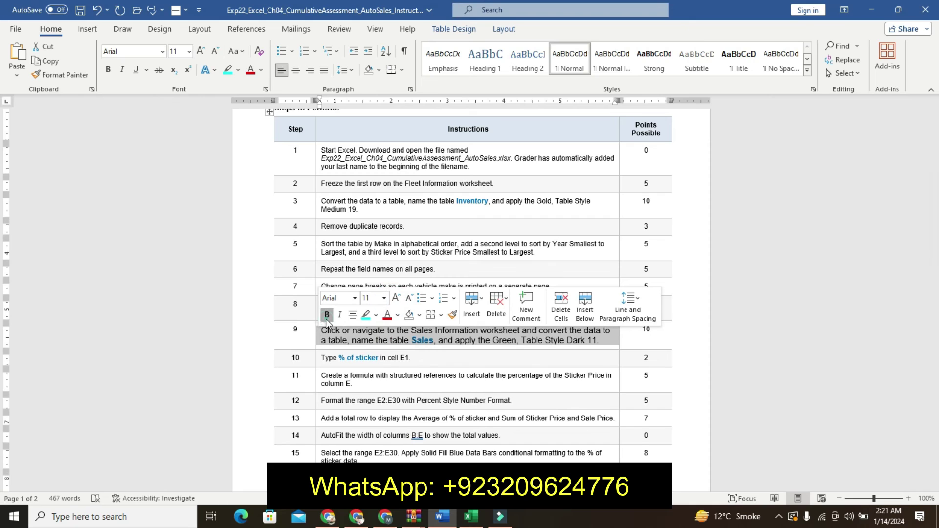
left_click(327, 314)
left_click(366, 314)
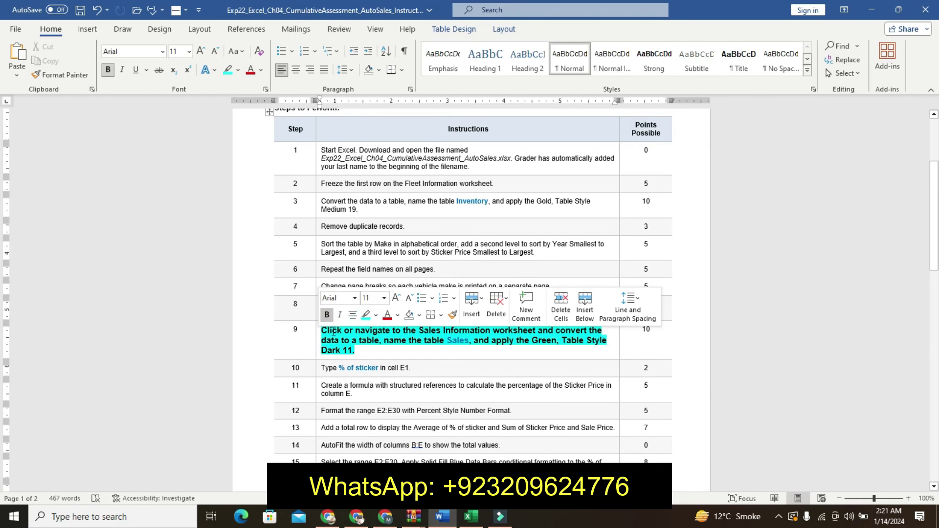
Reselect the whole step 9 paragraph, then return to the Excel workbook.
key("shift+Down")
key("shift+Down")
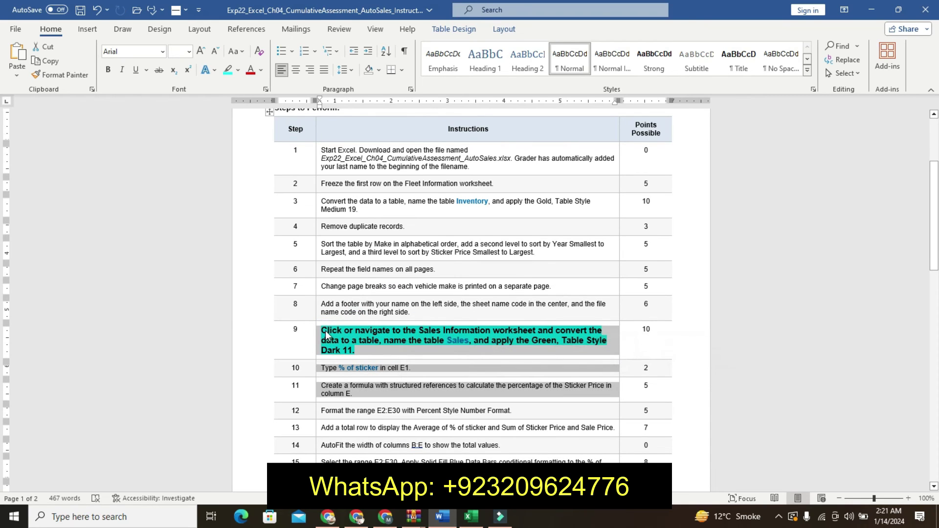
left_click(327, 335)
triple_click(418, 331)
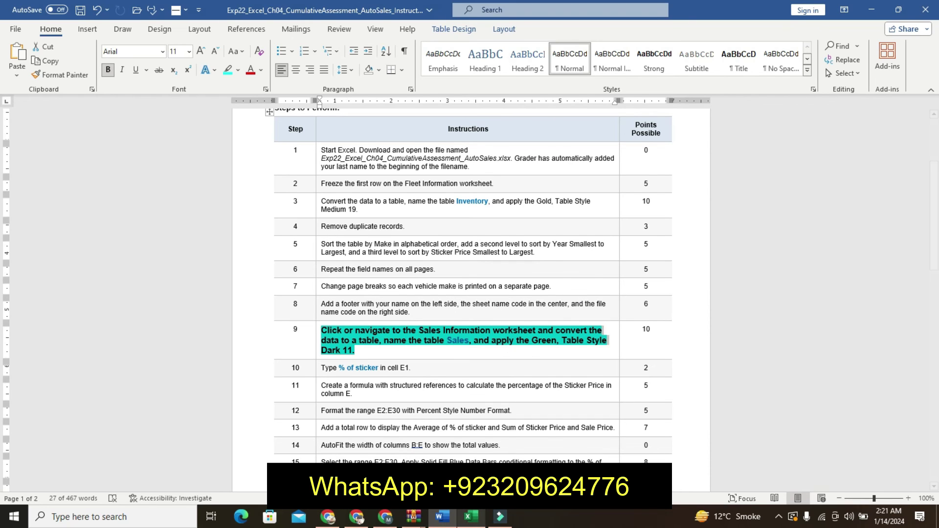
left_click(471, 515)
Convert the Sales Information data in A1:D30 into a table.
left_click(195, 482)
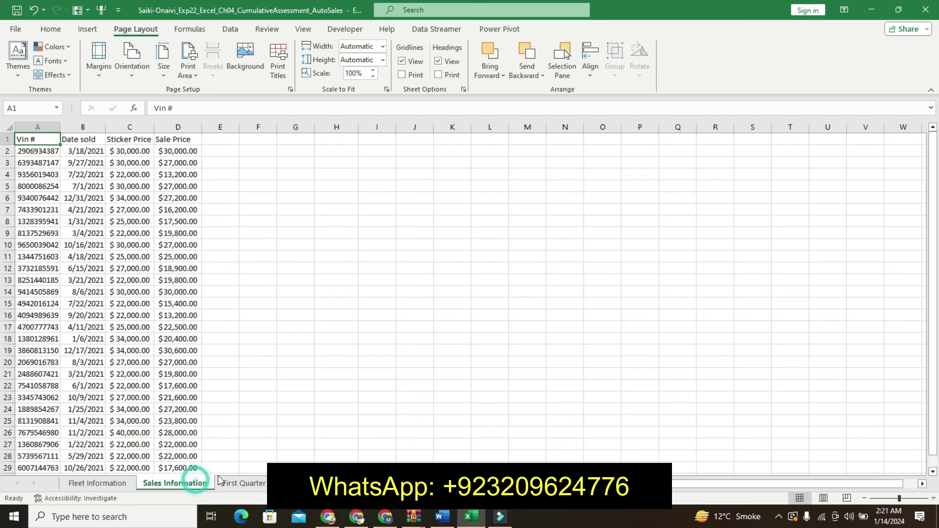
left_click(442, 516)
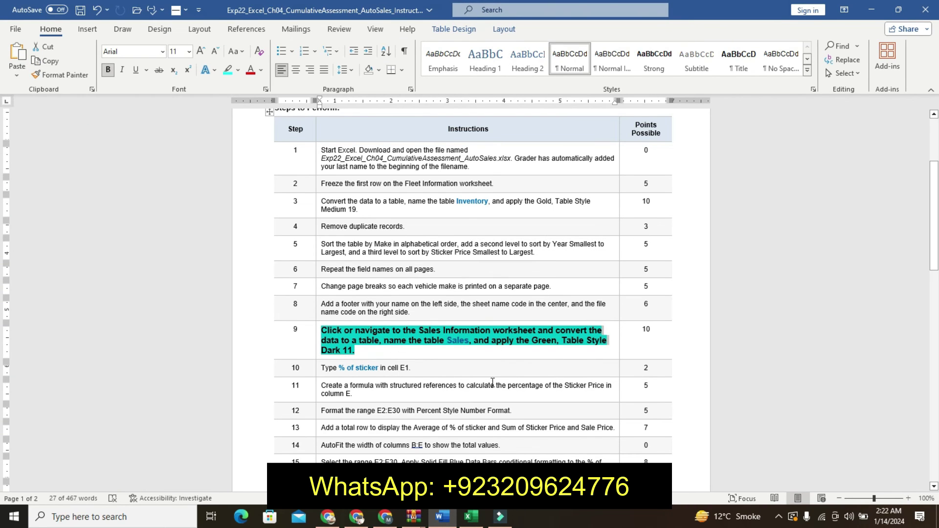
left_click(470, 515)
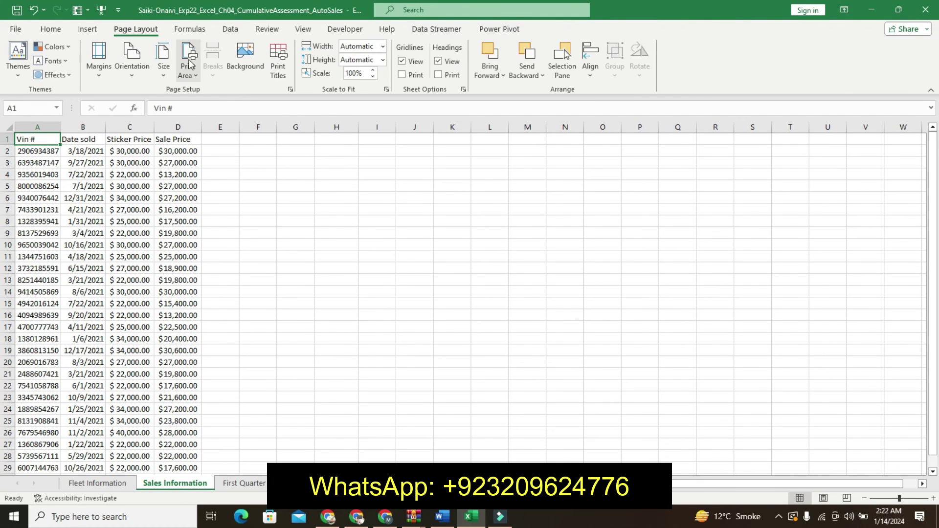
left_click(88, 28)
left_click(100, 58)
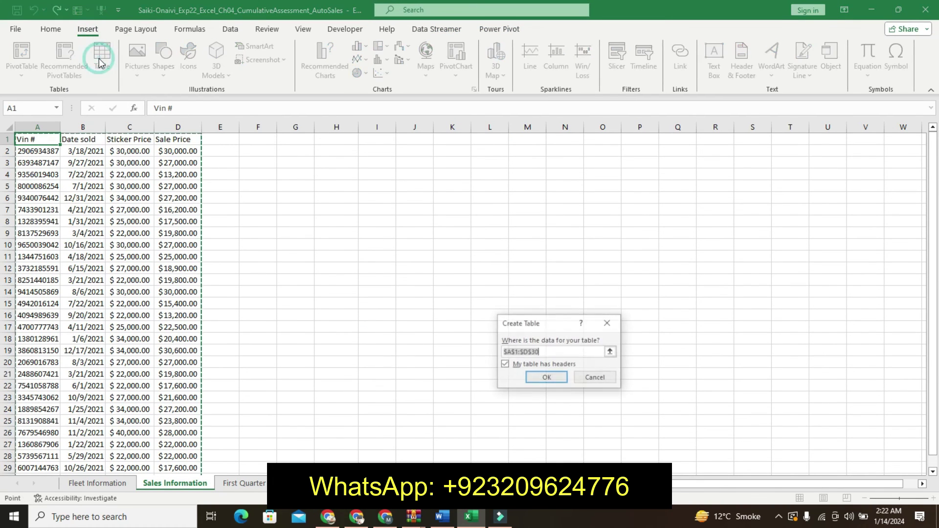
left_click(547, 379)
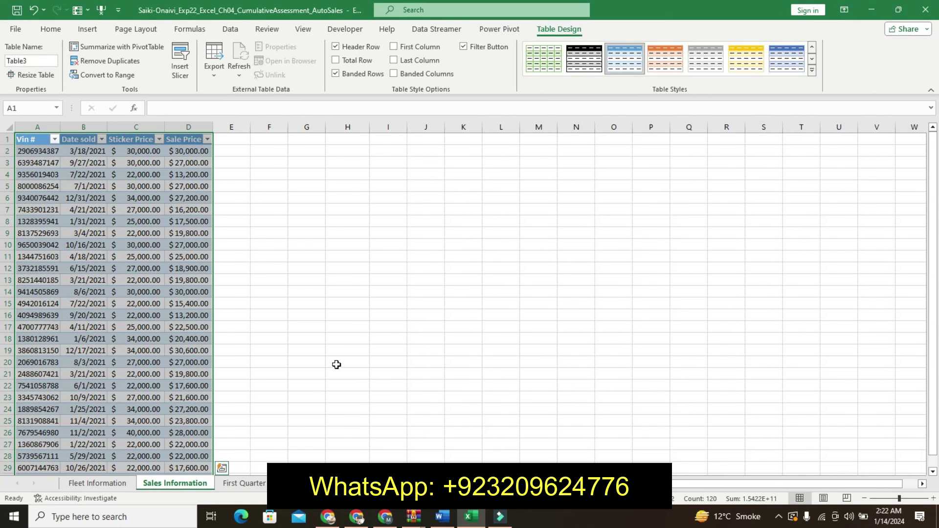
Rename the new table from Table3 to Sales.
left_click(442, 516)
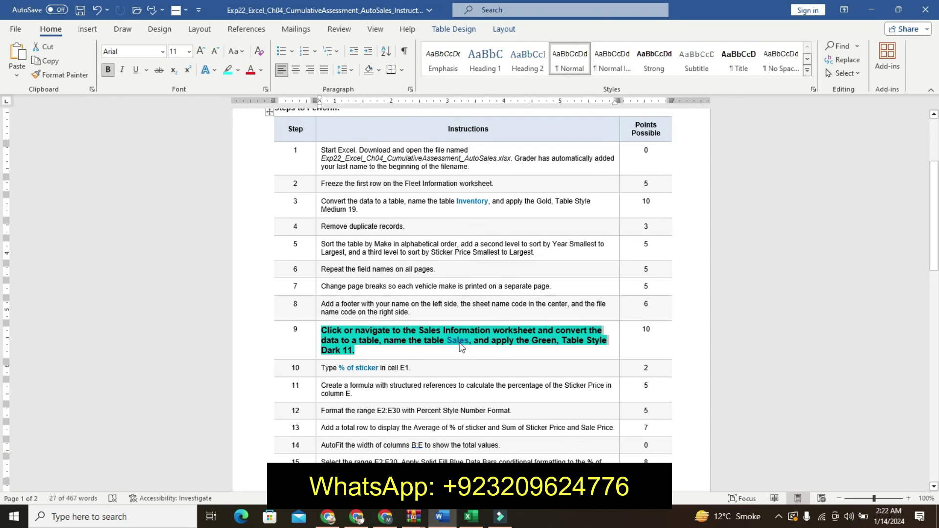
left_click(471, 516)
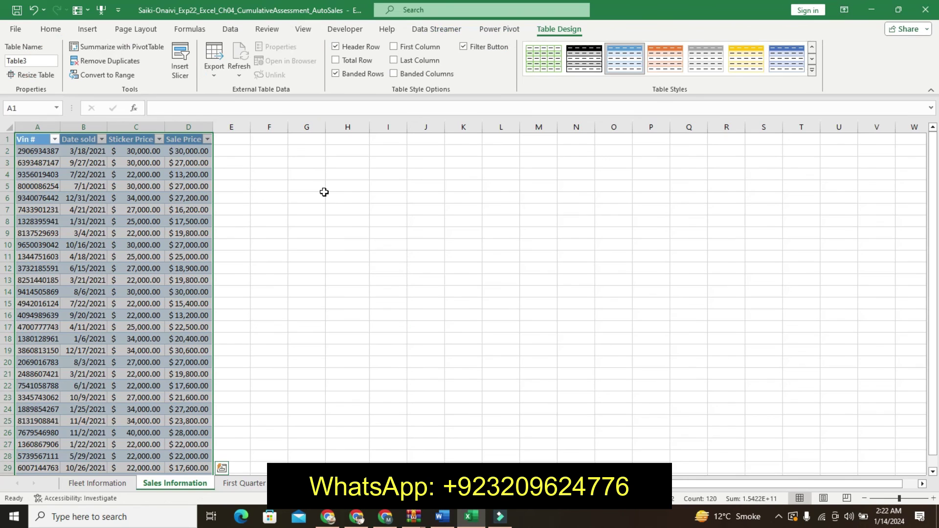
double_click(31, 61)
type("s")
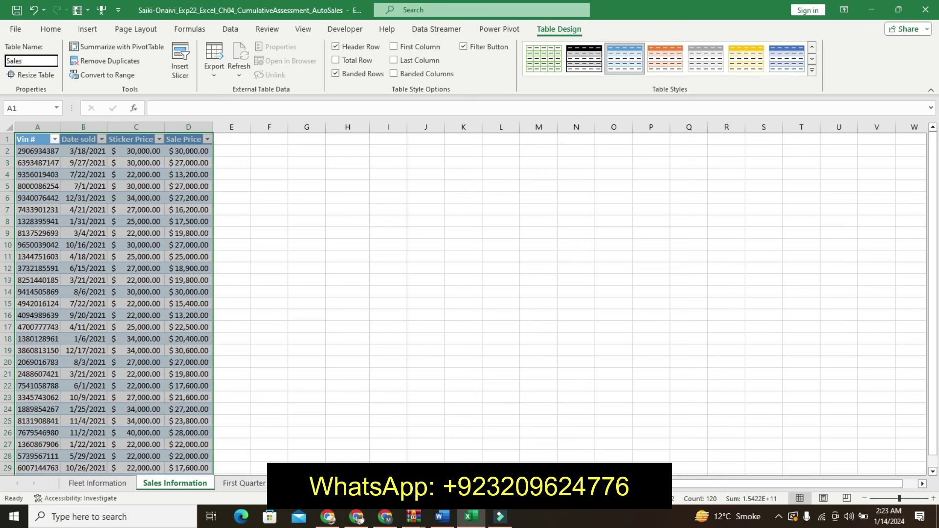
left_click(415, 396)
left_click(129, 328)
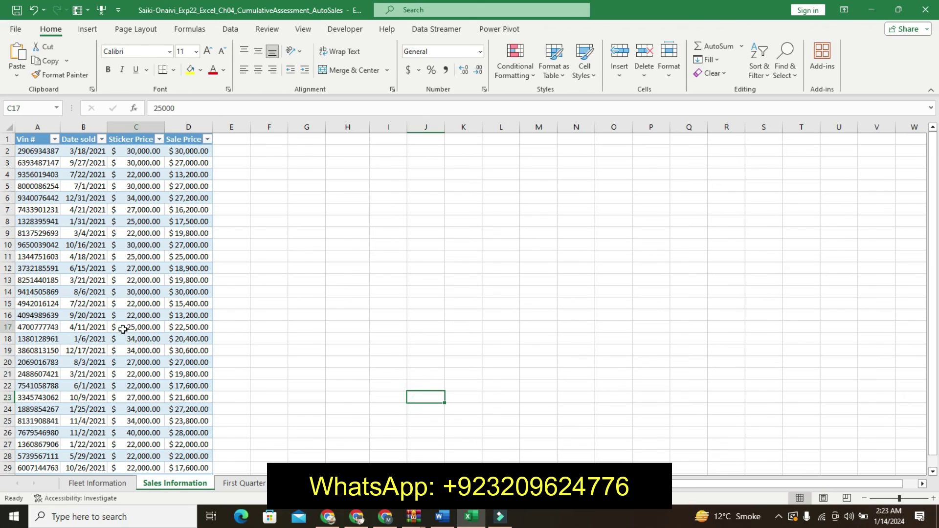
Apply the Green, Table Style Dark 11 style to the Sales table.
left_click(441, 516)
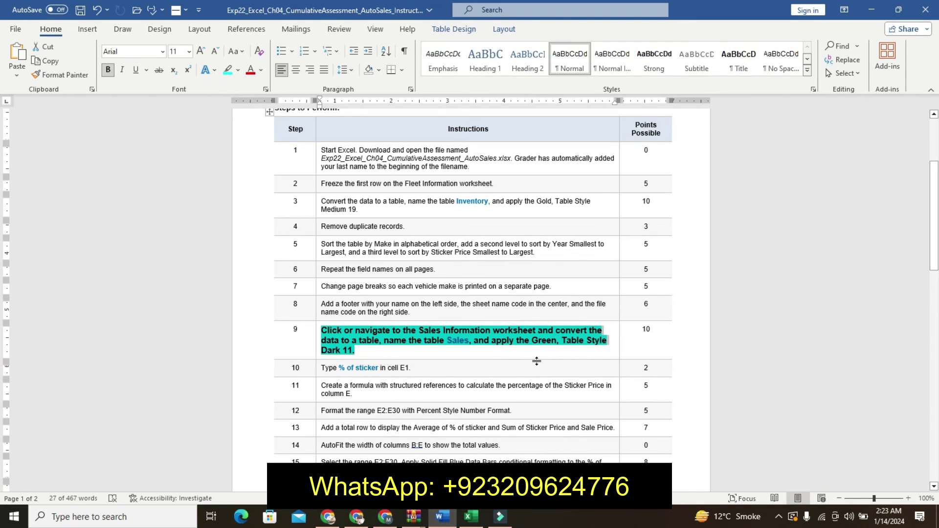
left_click(471, 516)
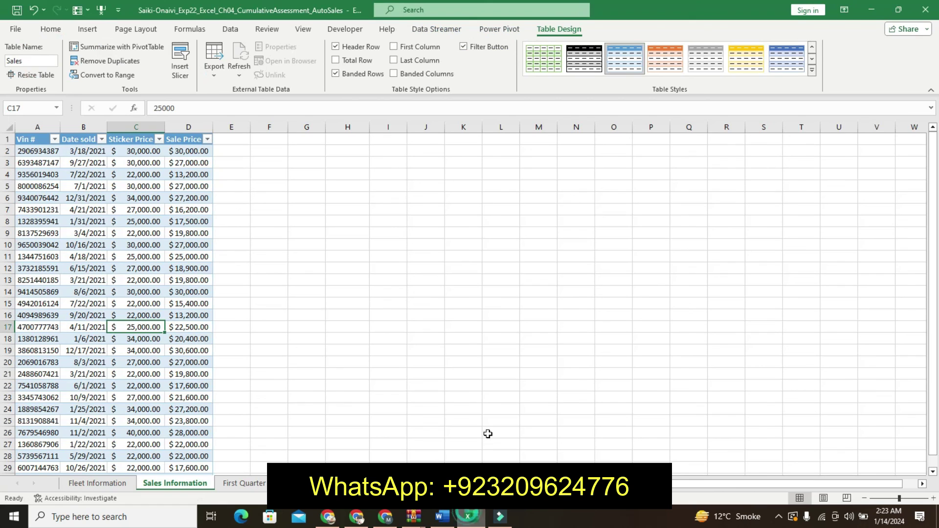
left_click(812, 71)
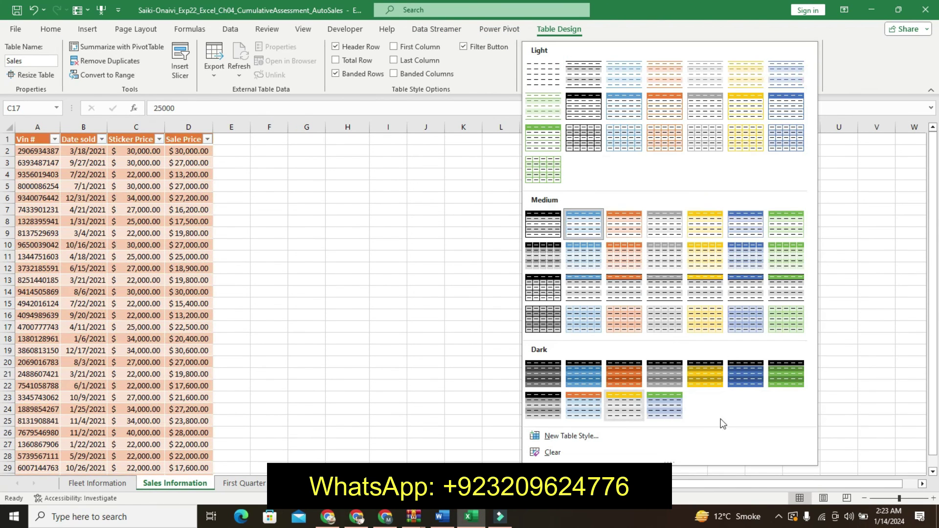
left_click(678, 415)
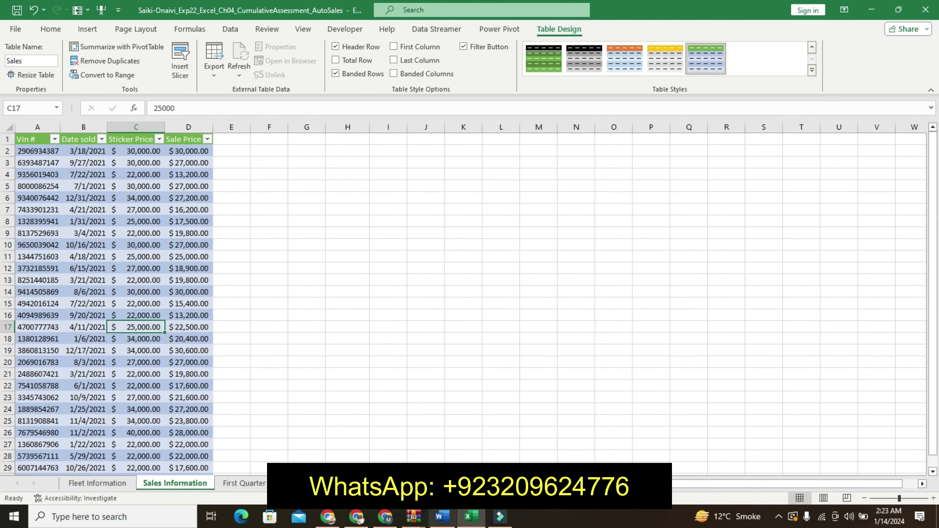
Undo step 9's emphasis and make step 10 bold, 11 pt and teal-highlighted.
left_click(464, 525)
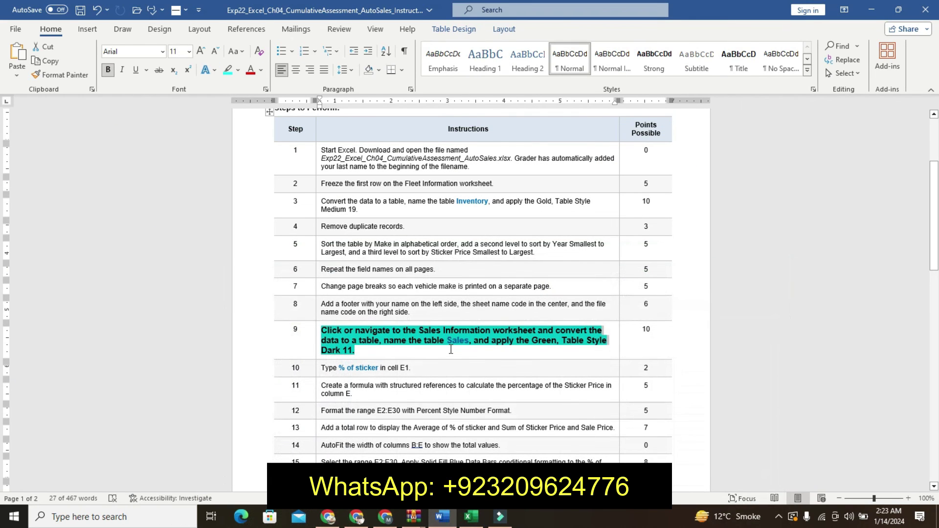
key("ctrl+z")
key("ctrl+z")
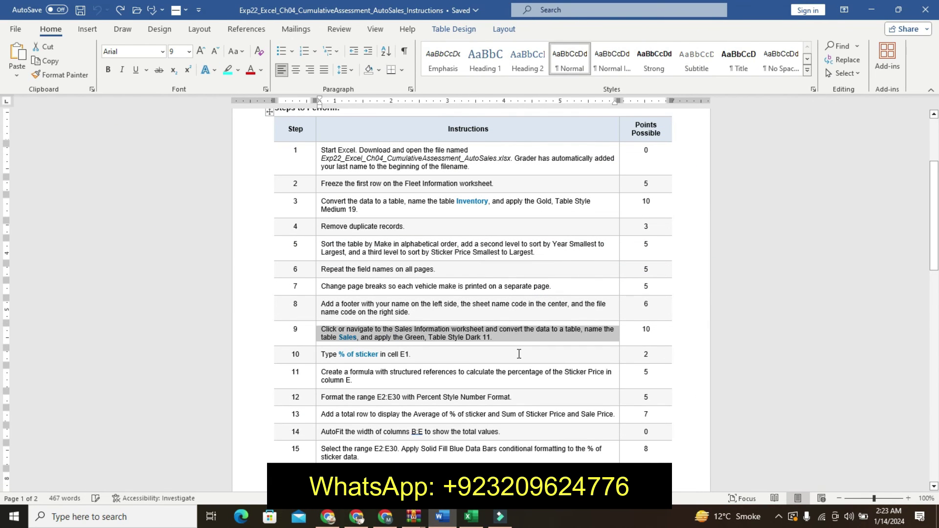
left_click(316, 361)
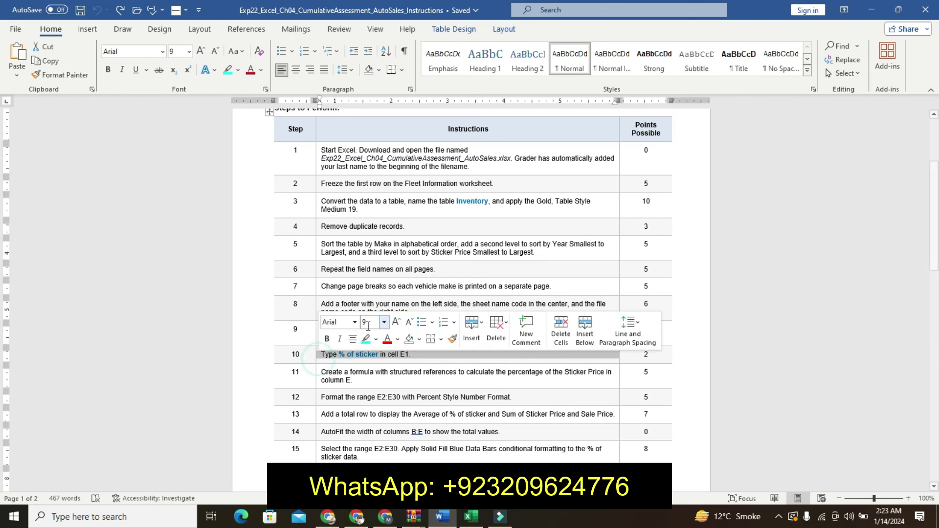
left_click(396, 321)
left_click(396, 321)
left_click(327, 338)
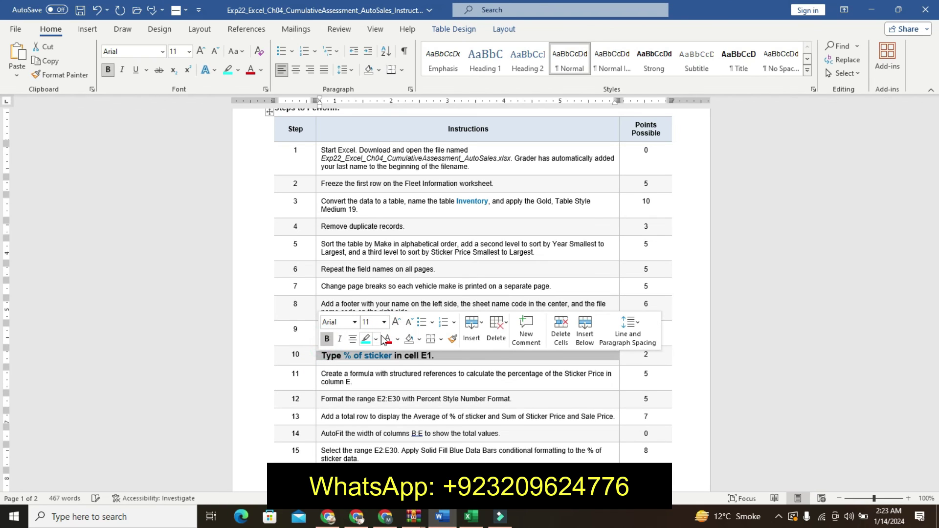
left_click(366, 338)
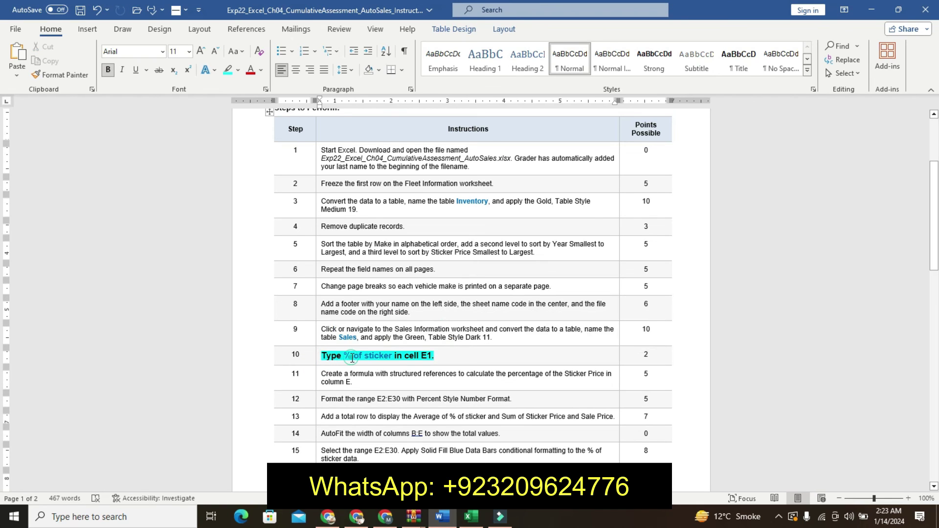
left_click_drag(344, 355, 386, 356)
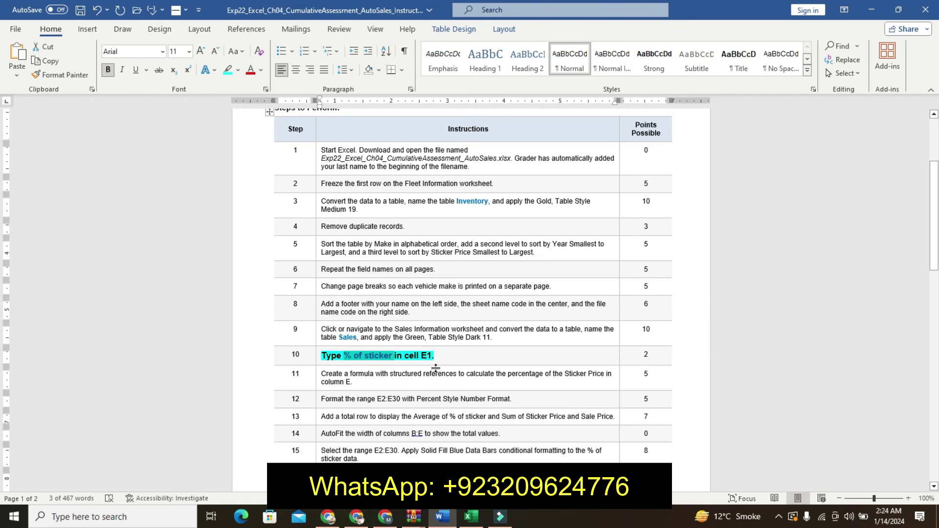
left_click(470, 517)
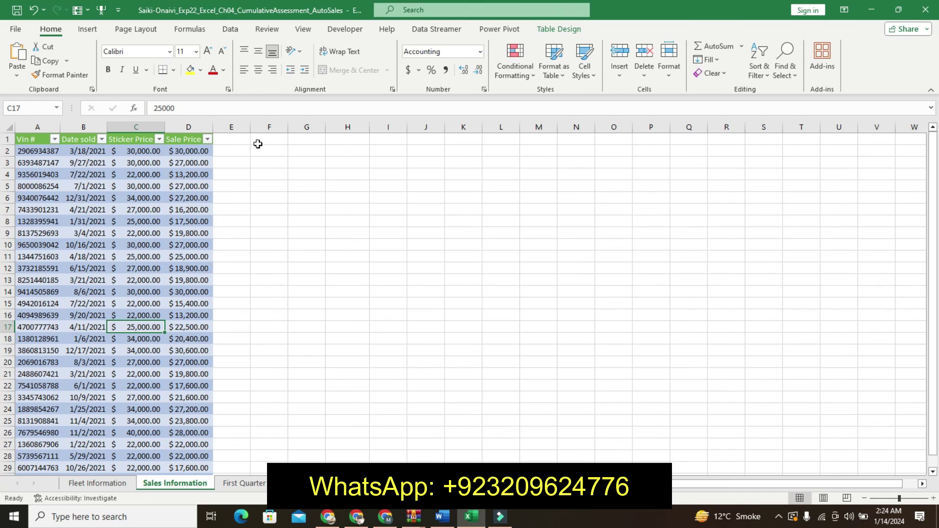
Enter the header '% of sticker' in cell E1, extending the Sales table to column E.
left_click(229, 139)
left_click(224, 109)
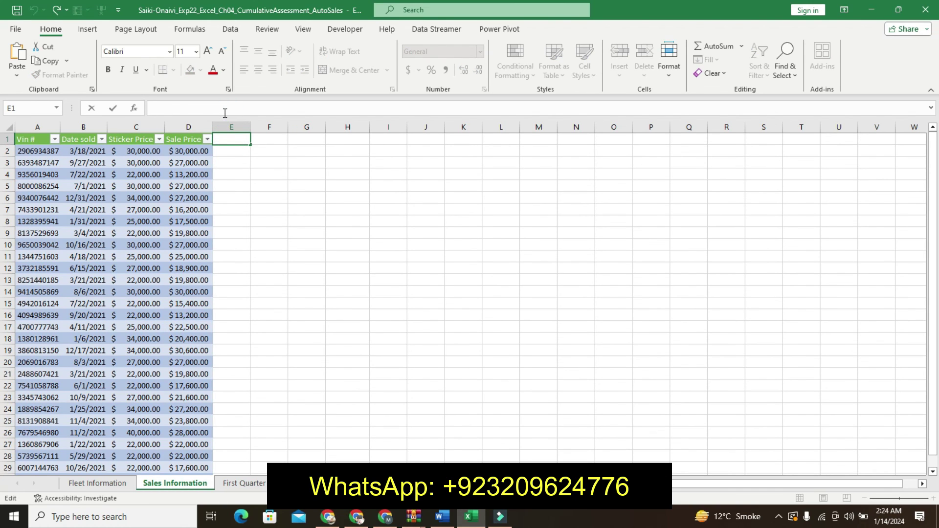
key("ctrl+v")
key("Return")
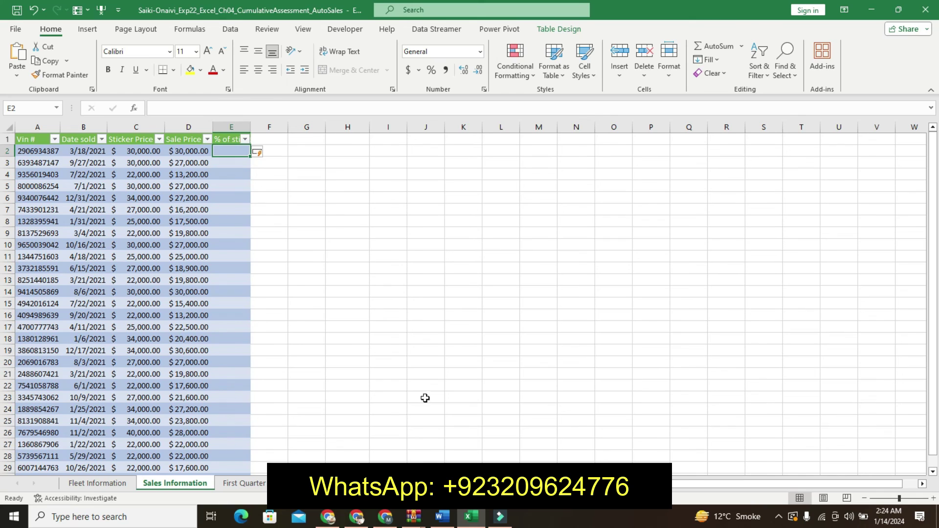
left_click(442, 516)
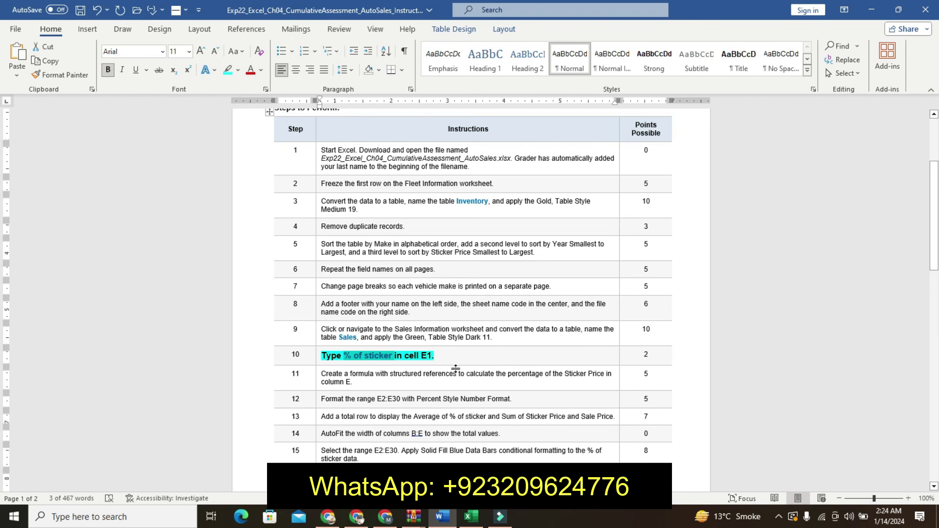
Undo step 10's emphasis and scroll through the remaining instructions in Word.
key("ctrl+z")
key("ctrl+z")
key("ctrl+z")
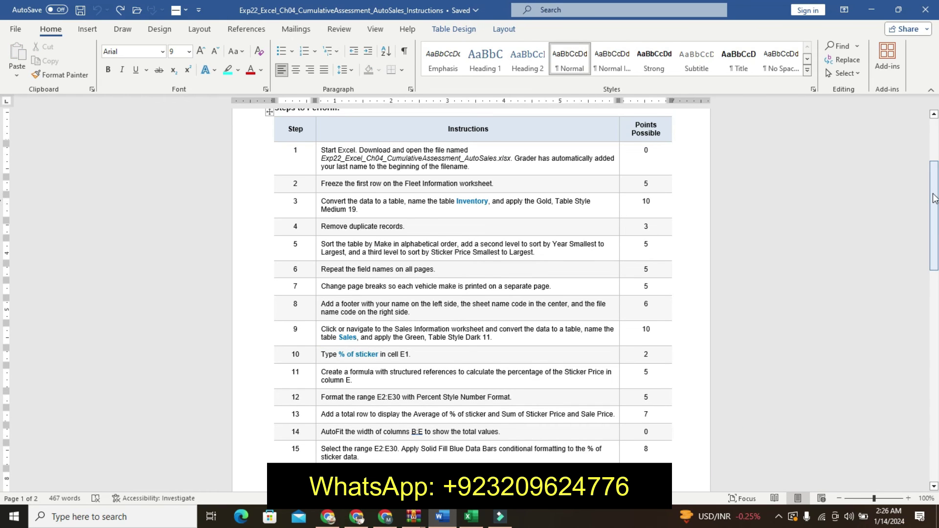
left_click_drag(934, 197, 934, 253)
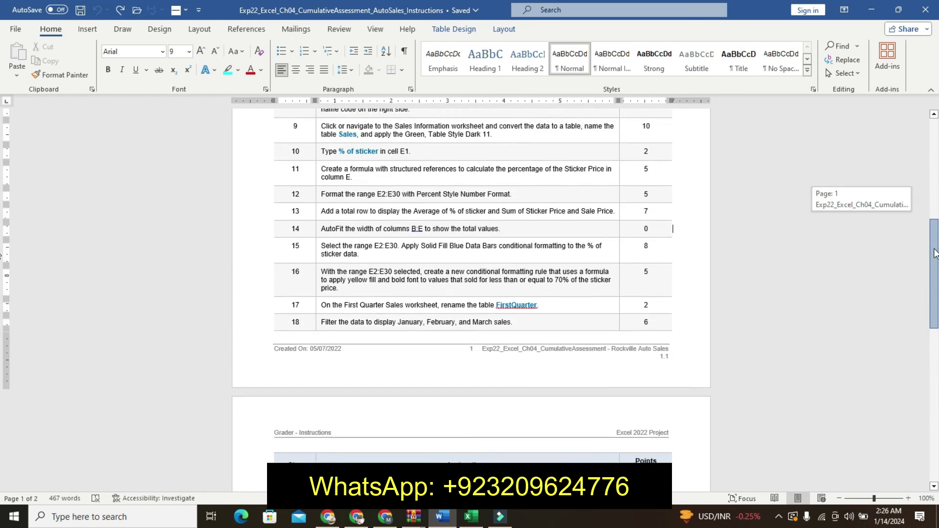
scroll(934, 253, "up", 1)
left_click_drag(934, 253, 934, 178)
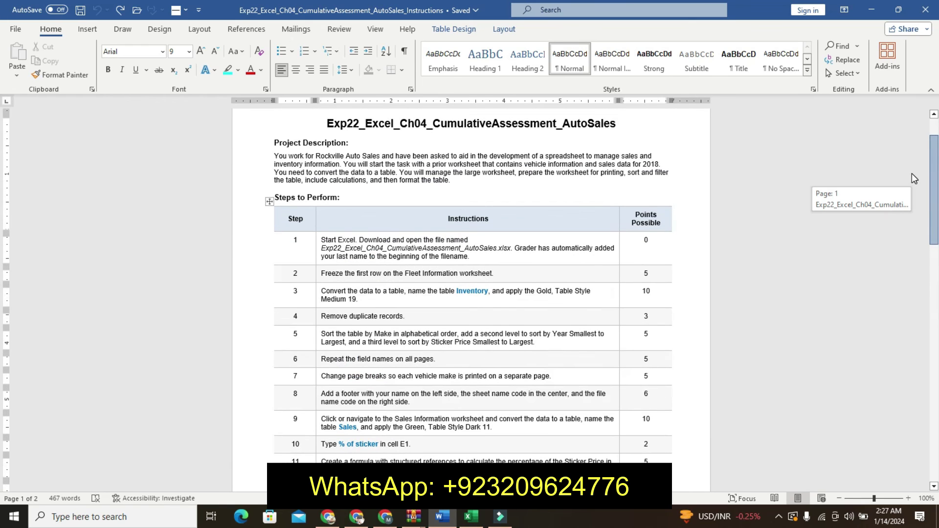
scroll(3, 216, "up", 2)
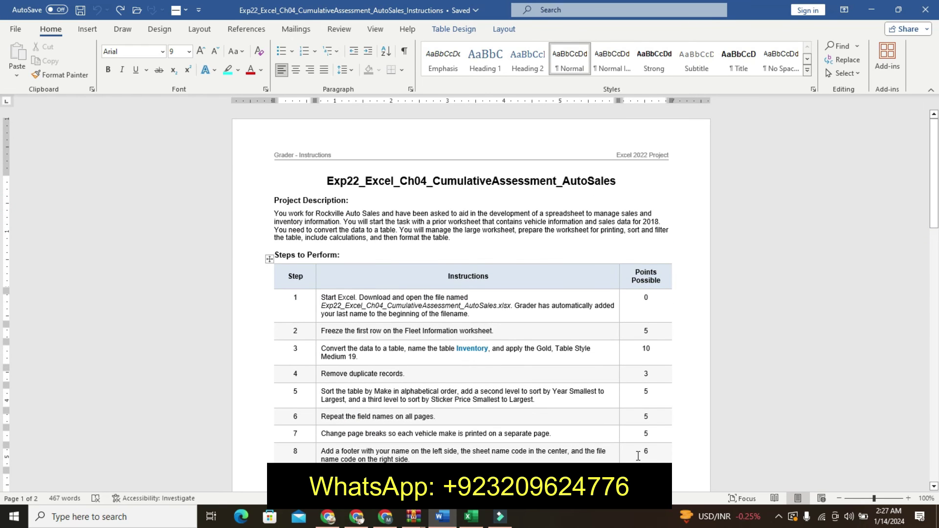
left_click(482, 522)
Check the Fleet Information sheet's per-make page breaks in Page Break Preview, then return to Normal view.
left_click(511, 376)
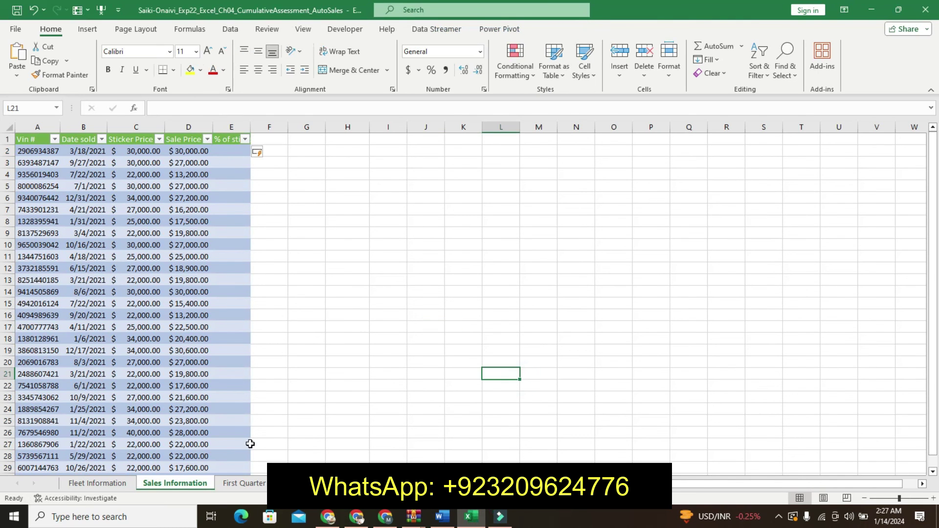
left_click(113, 487)
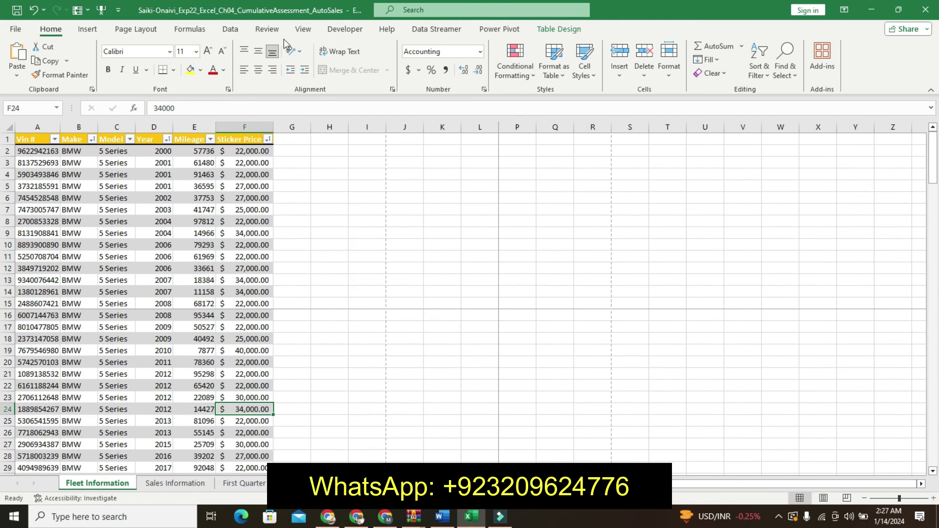
left_click(303, 29)
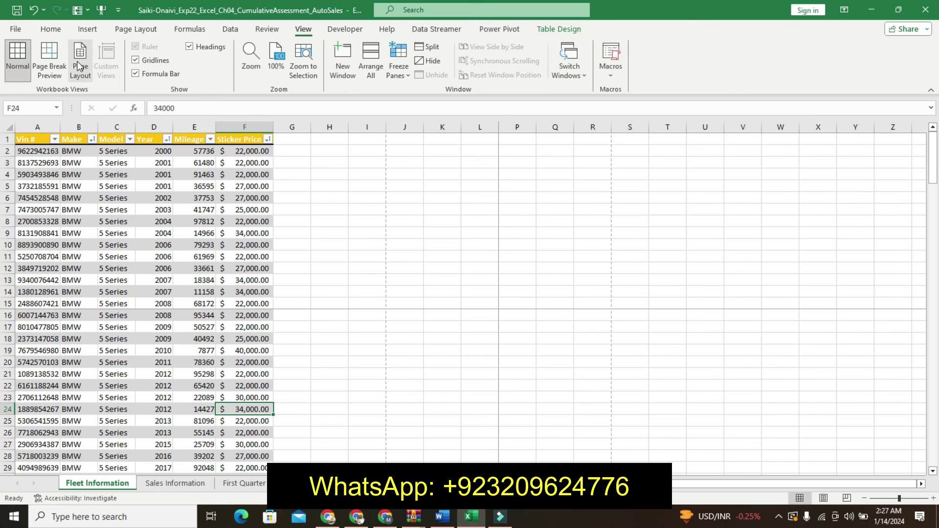
left_click(52, 67)
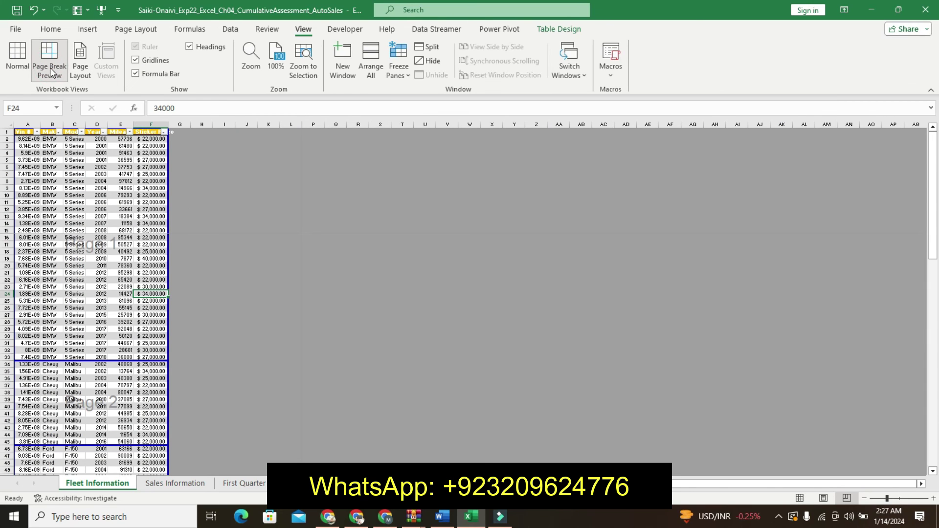
left_click(17, 58)
left_click(244, 255)
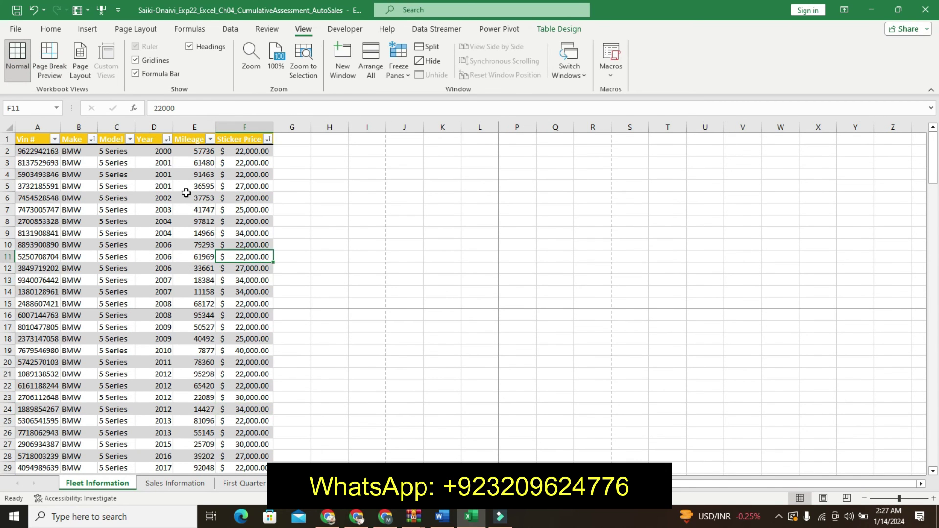
left_click(57, 34)
left_click(308, 268)
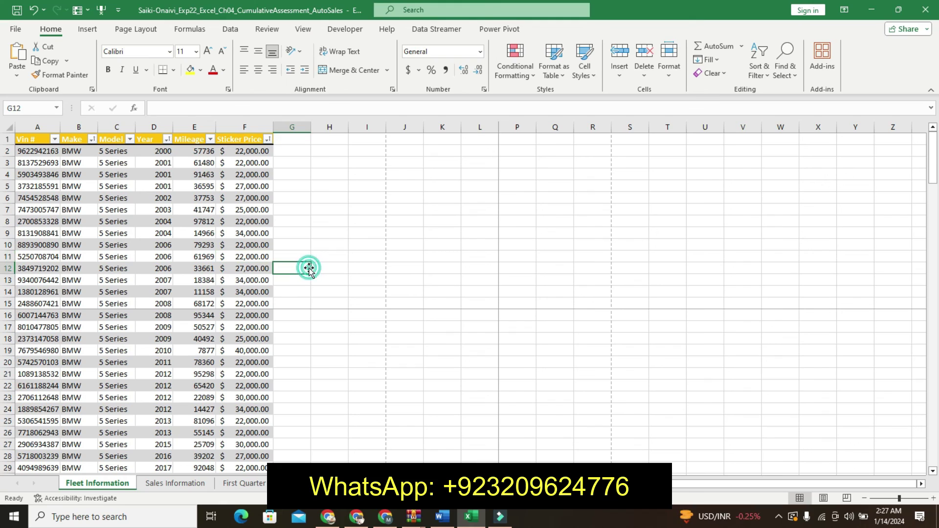